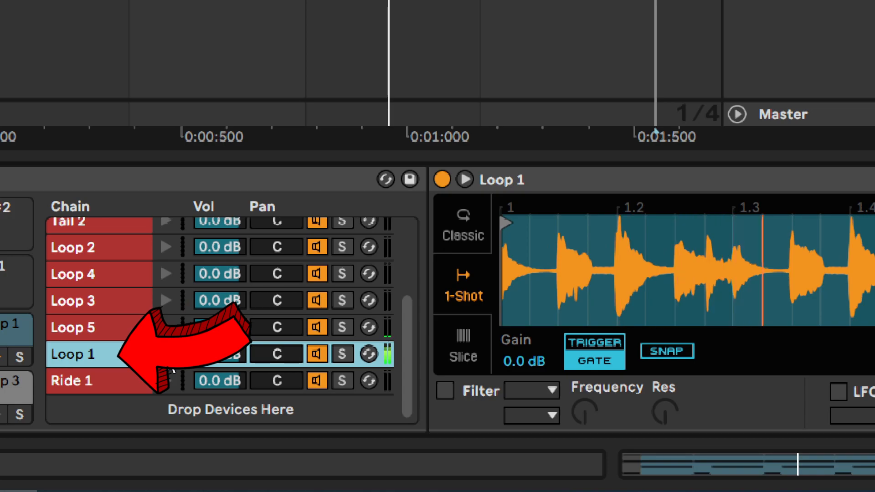
- Select the Ride 1 chain and compare the sound with the 147 Hz high-pass Auto Filter switched off and on
left_click(72, 379)
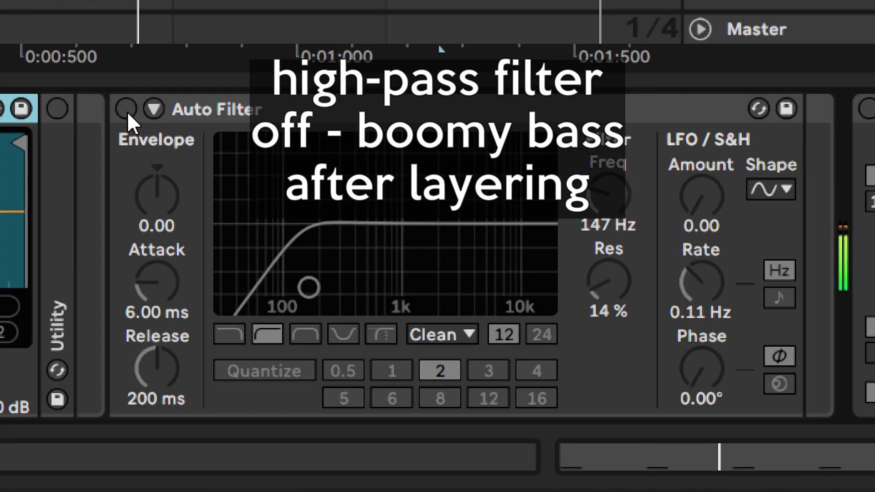
left_click(127, 110)
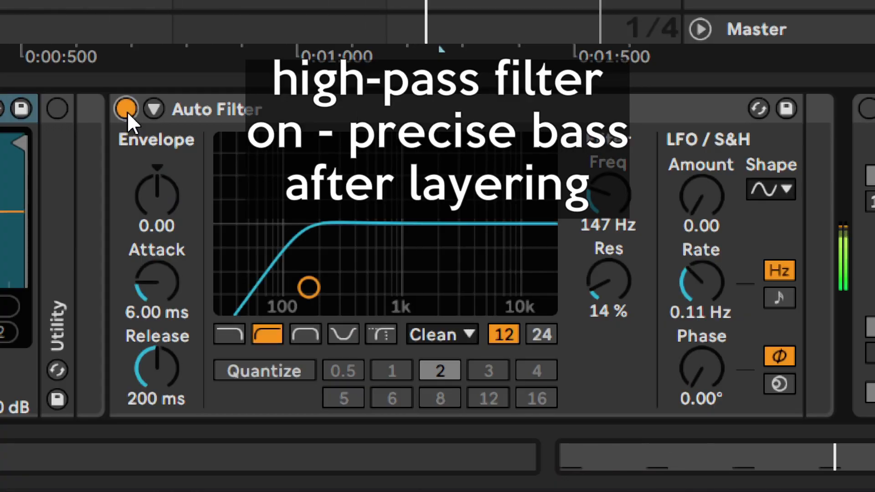
left_click(127, 111)
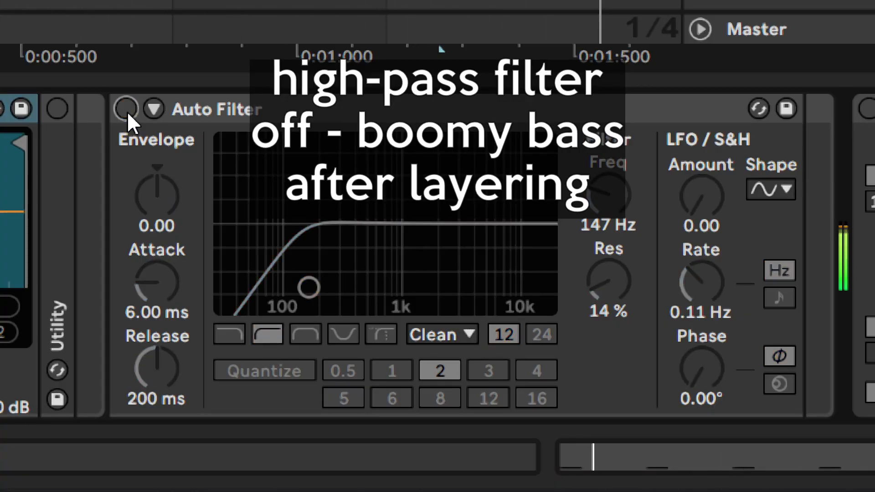
left_click(127, 111)
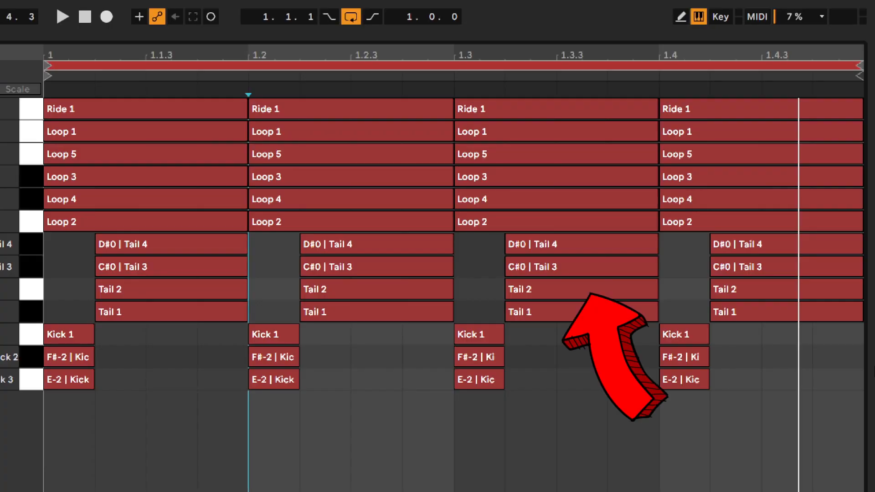
key("space")
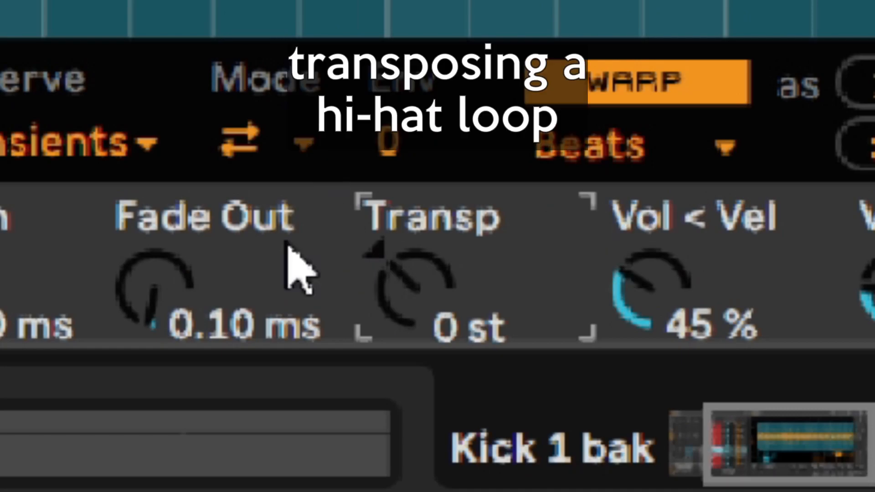
- Set the hi-hat loop's transposition to -12 st in Simpler
type("-12")
key("Return")
key("shift+Down")
key("Down")
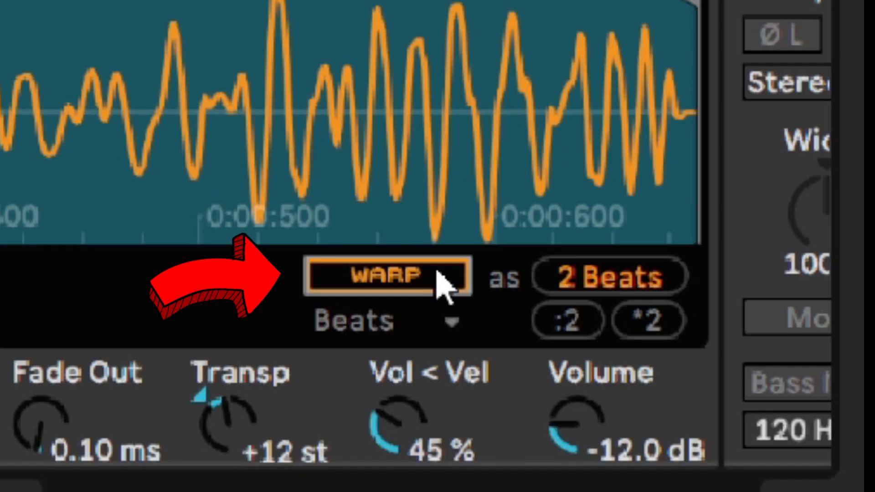
- Enable warping on the 2-beat sample and set its transposition to +24 st
left_click(438, 277)
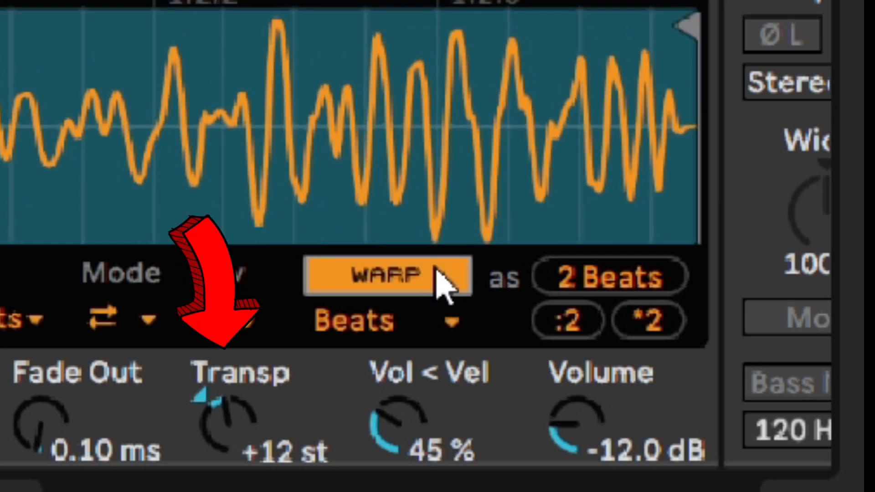
left_click(226, 438)
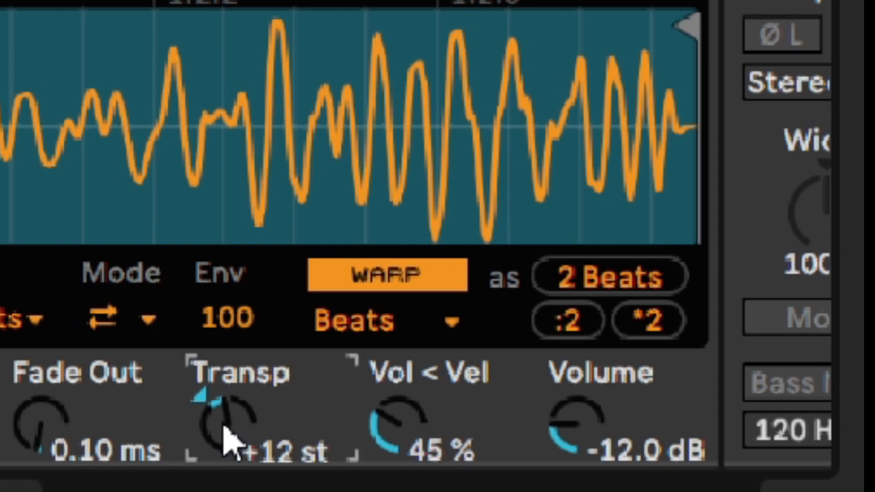
type("24")
key("Return")
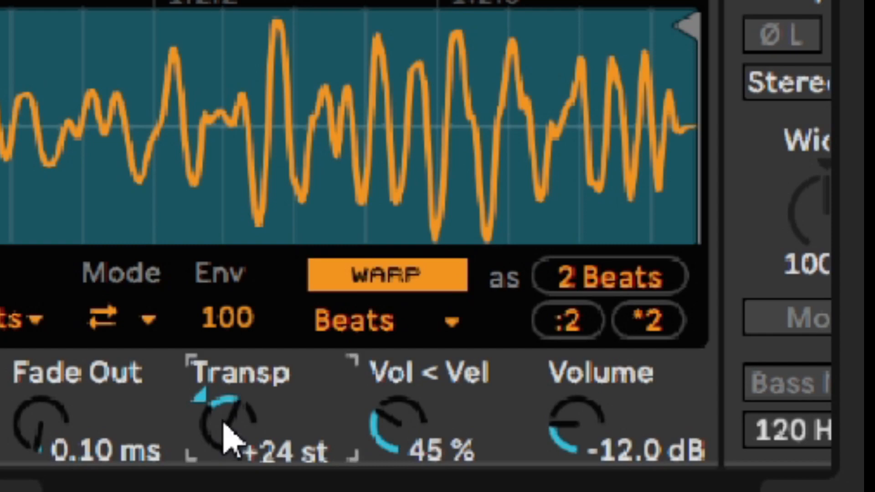
- Compare the transposed 2-beat sample with warping off and on, and choose another warp mode for it
left_click(456, 2)
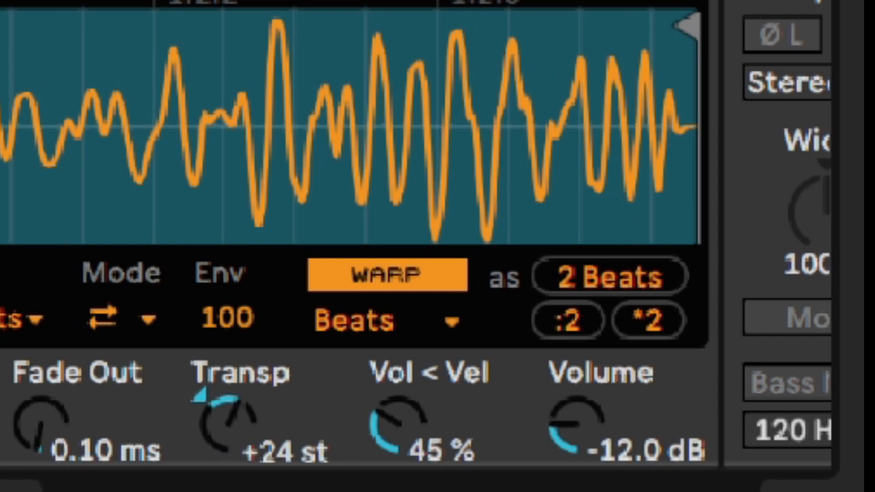
left_click(435, 263)
left_click(435, 263)
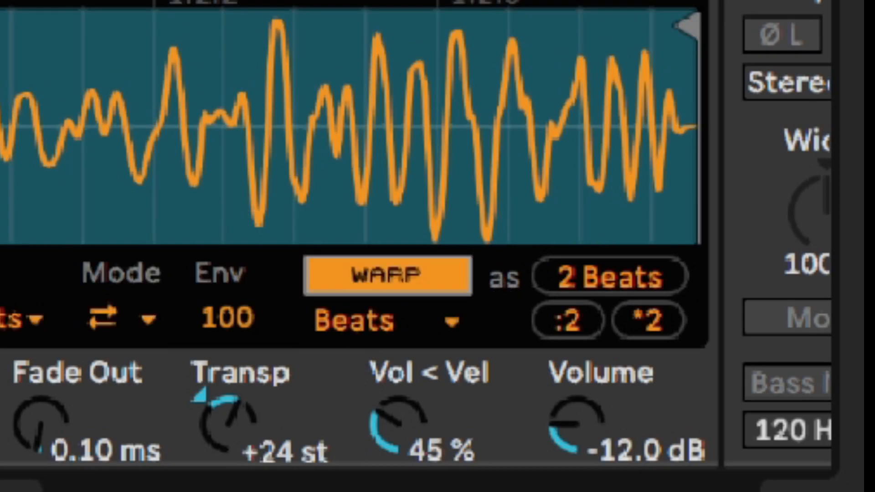
left_click(355, 326)
left_click(335, 233)
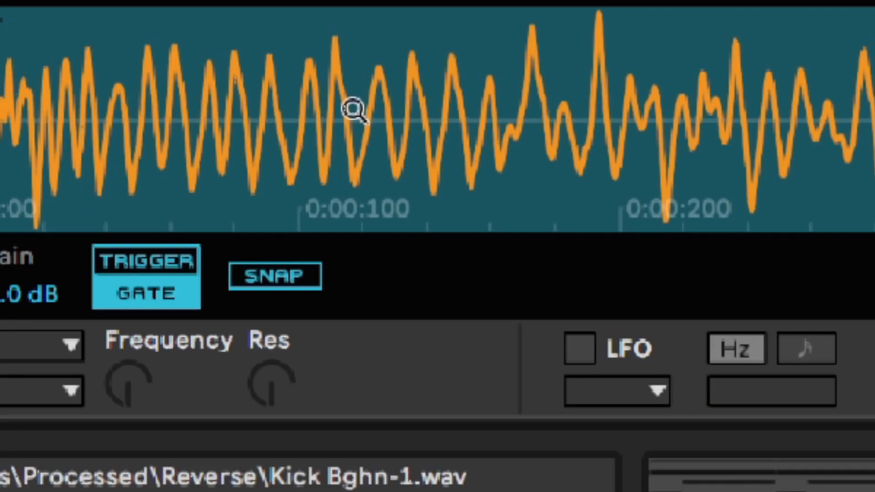
- Reverse the Tail 1 sample in Simpler
right_click(420, 363)
left_click(484, 287)
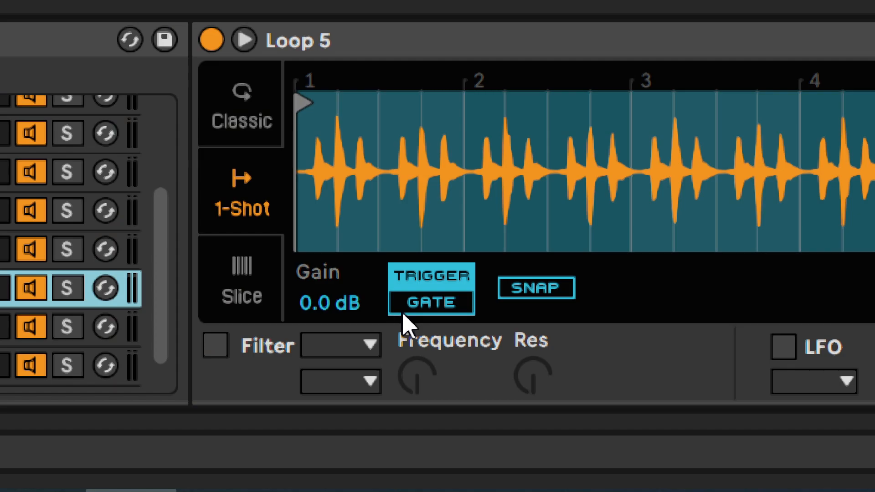
- Switch the Loop 5 sample from Trigger to Gate mode and play the pattern
left_click(403, 312)
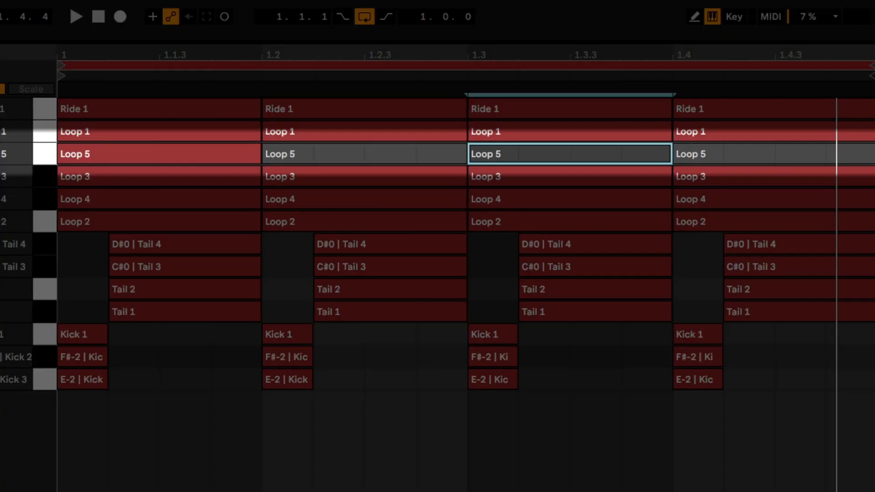
key("space")
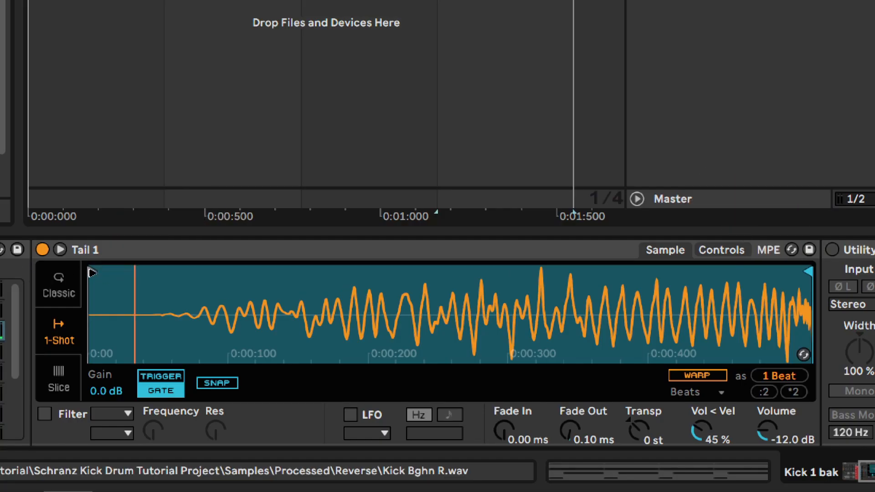
- Trim the start and end of the reversed Tail 1 sample and raise the fade-in and fade-out times
left_click_drag(91, 273, 270, 271)
left_click_drag(808, 272, 757, 272)
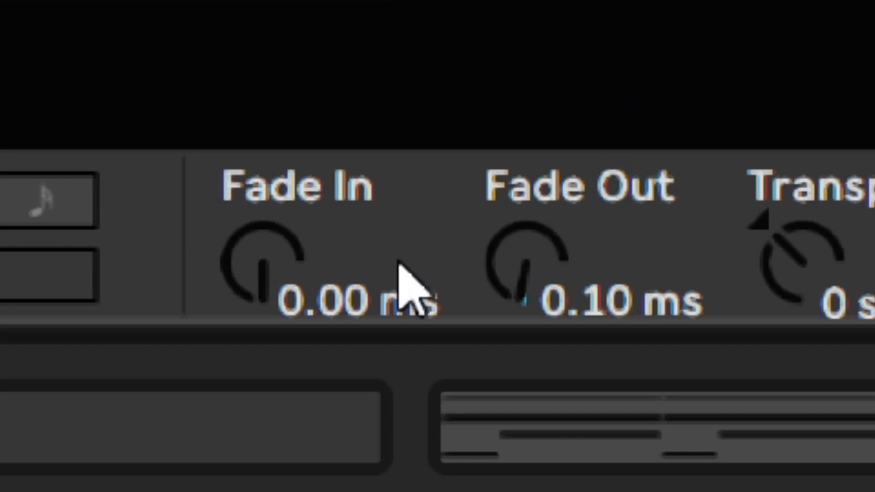
left_click_drag(287, 274, 287, 253)
left_click_drag(485, 274, 484, 249)
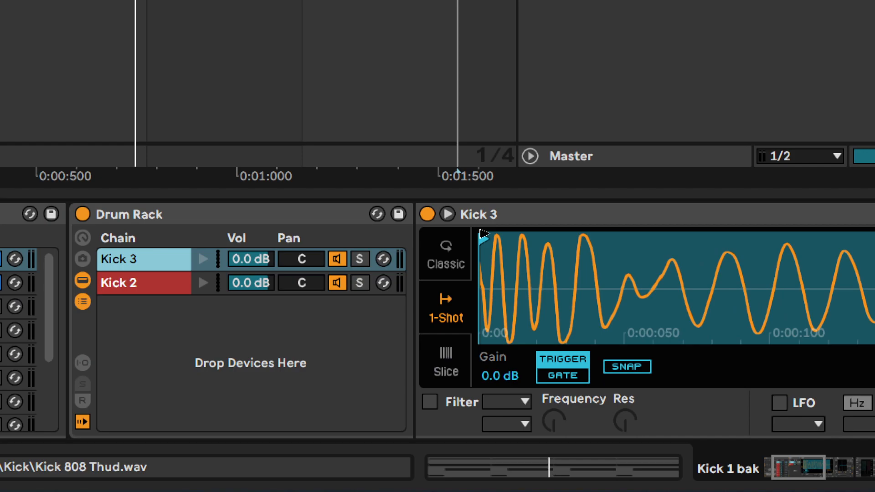
- Toggle playback and adjust the start point of the Kick 3 sample
key("space")
mouse_move(484, 239)
left_mouse_down()
mouse_move(529, 235)
mouse_move(469, 221)
left_mouse_up()
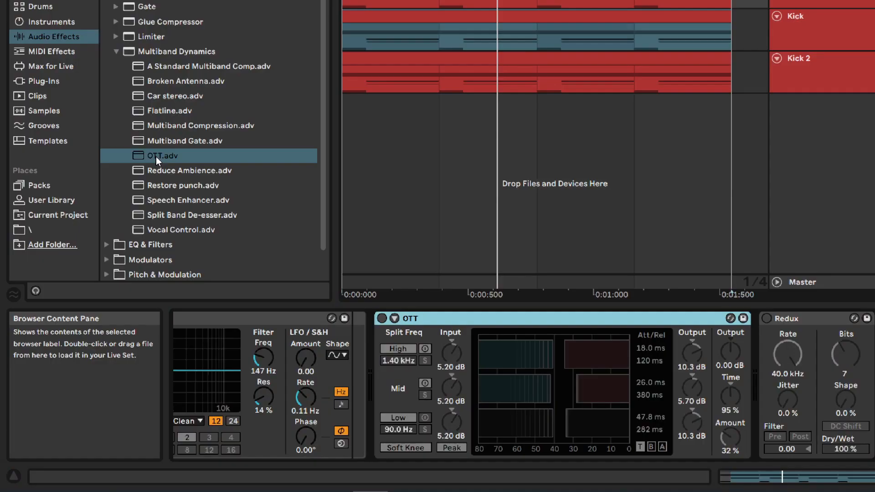
left_click_drag(156, 157, 374, 348)
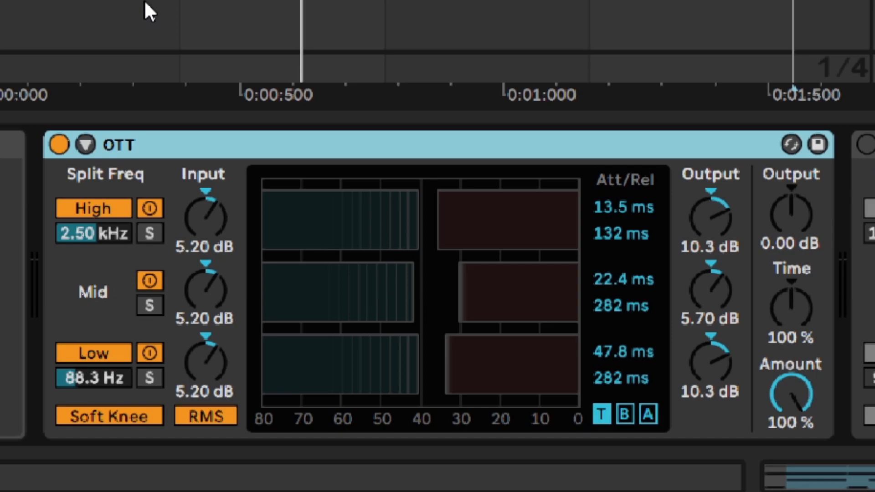
- Play the pattern and compare the sound with the OTT device bypassed and active
key("space")
left_click(62, 146)
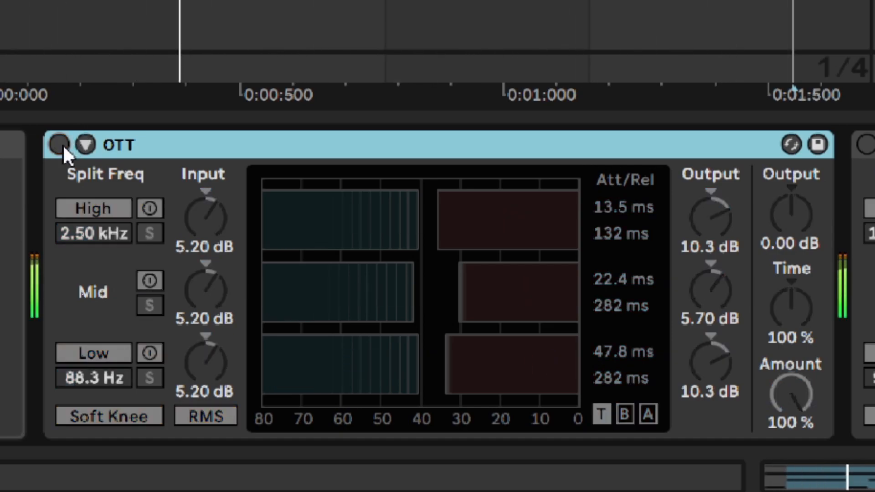
left_click(62, 146)
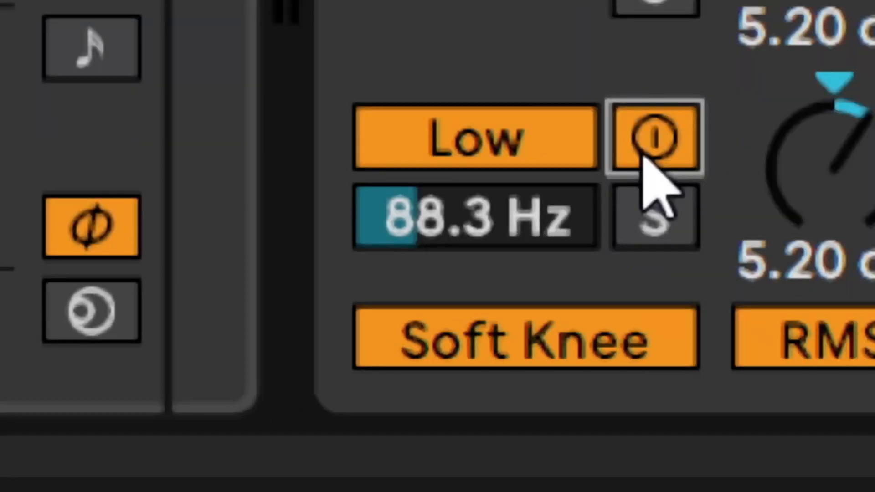
- Compare OTT's Low band compression on and off, and leave that band's compression deactivated
left_click(647, 157)
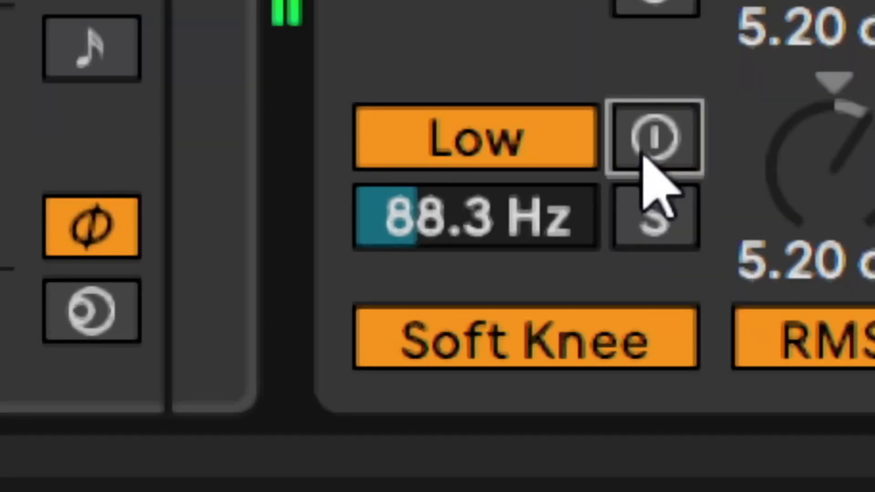
left_click(648, 157)
left_click(647, 157)
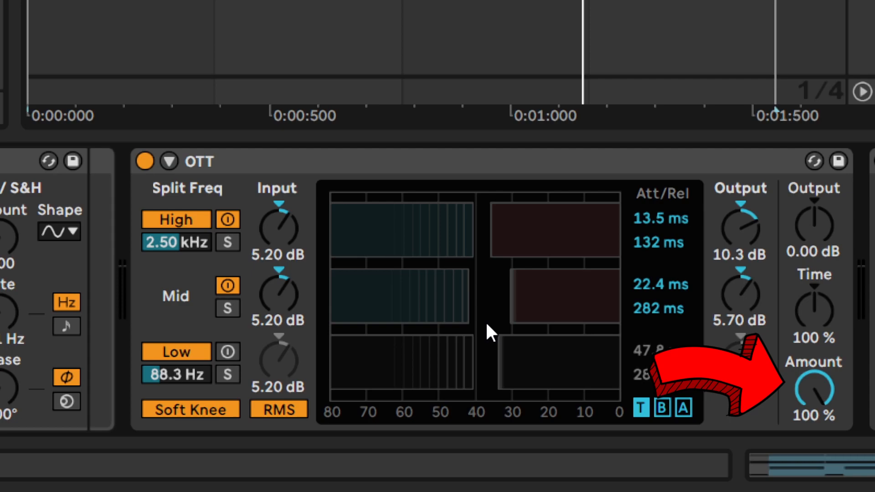
- Set OTT's Amount to 32 % and compare the sound with the device bypassed and active during playback
key("space")
left_click_drag(803, 381, 803, 449)
left_click(142, 160)
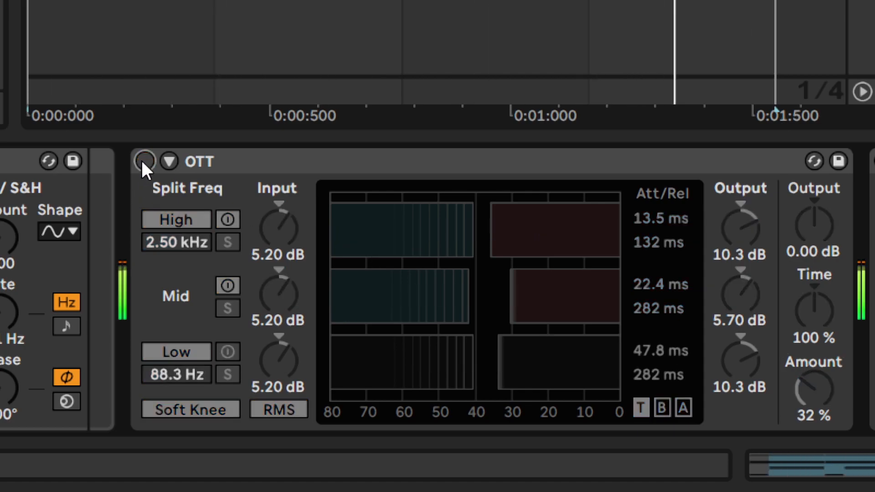
left_click(143, 160)
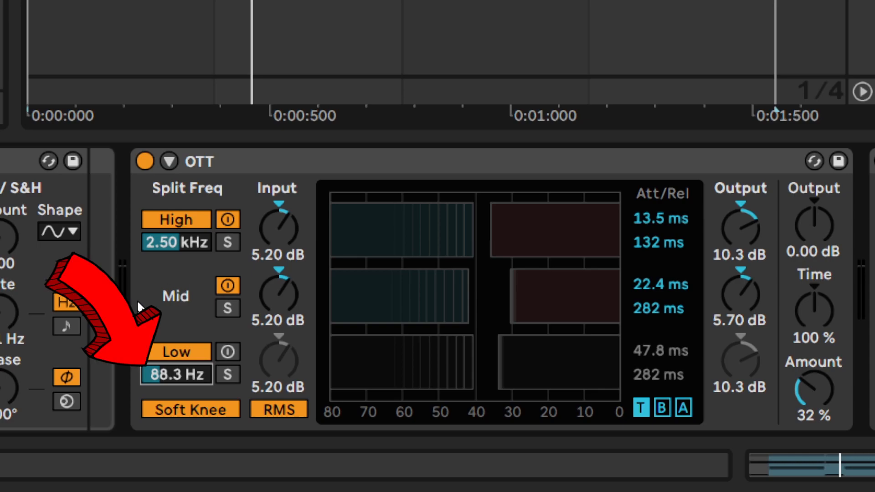
- Try different OTT split frequencies, ending with the High split at 1.40 kHz and the Low split at 90.0 Hz
left_click_drag(188, 376, 188, 446)
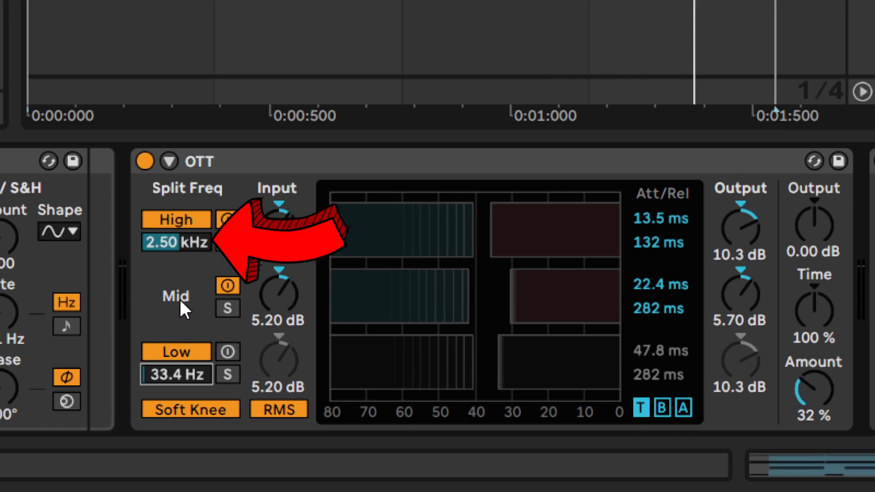
left_click_drag(168, 242, 168, 204)
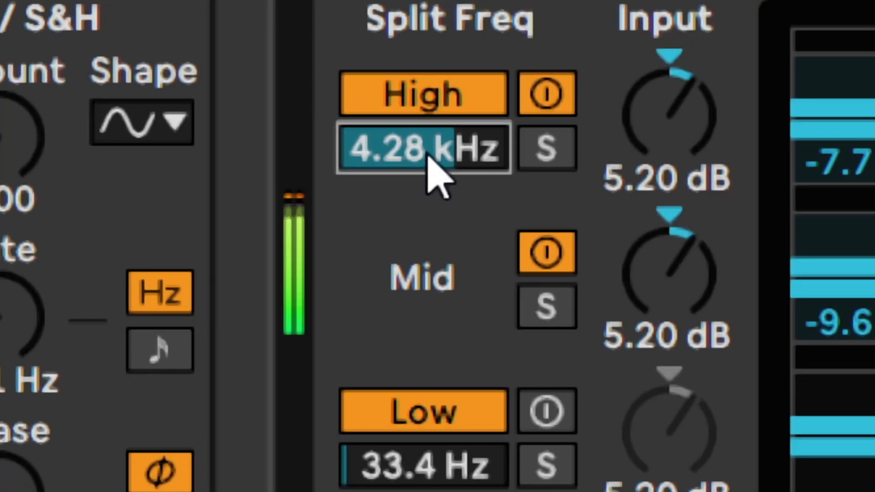
left_click_drag(178, 245, 178, 256)
left_click_drag(424, 148, 424, 177)
left_click_drag(441, 474, 442, 439)
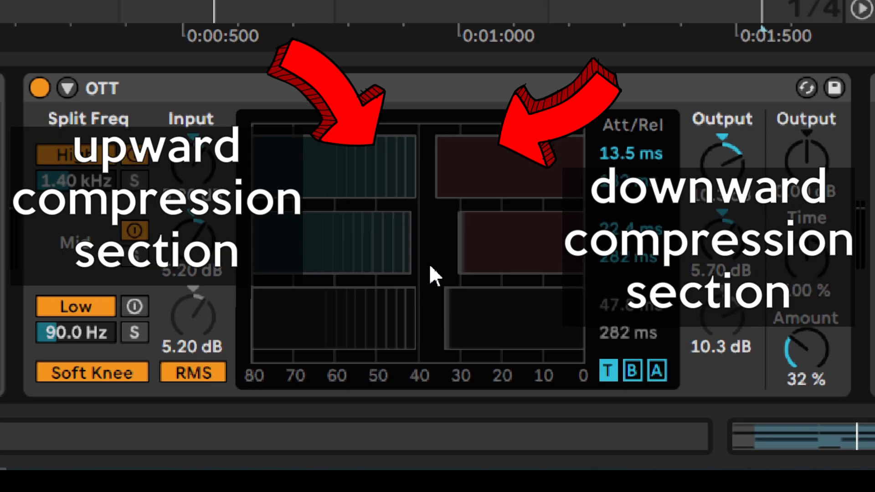
- Play the pattern and examine OTT's Below and Above threshold and ratio settings for each band
key("space")
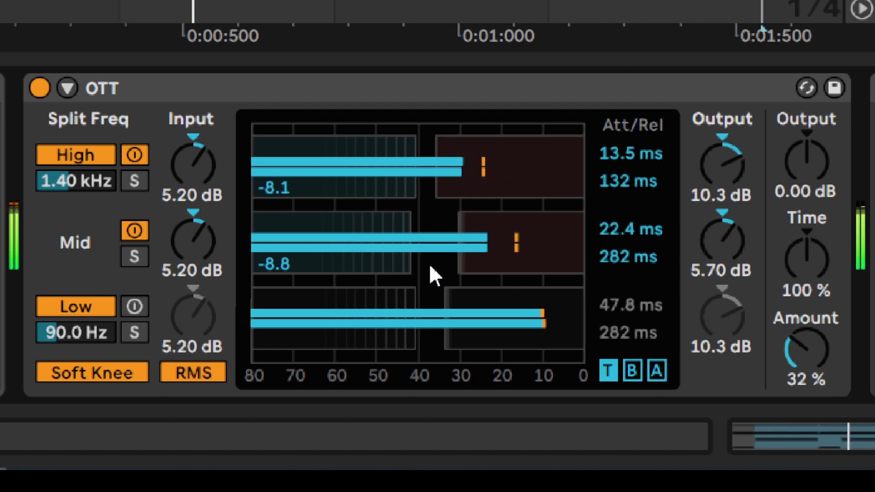
left_click(629, 369)
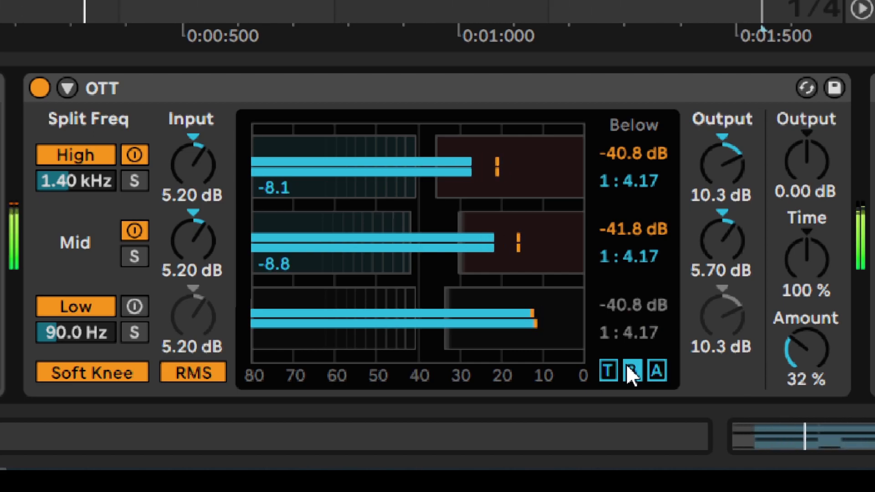
left_click(657, 369)
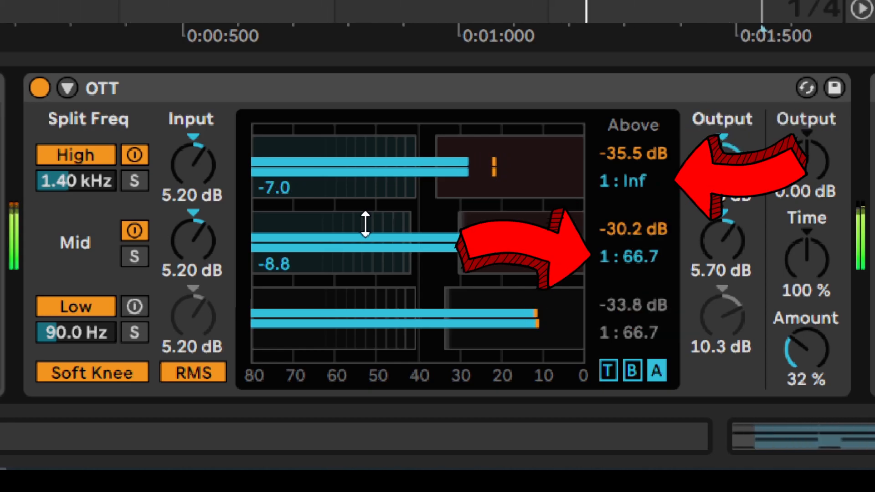
key("space")
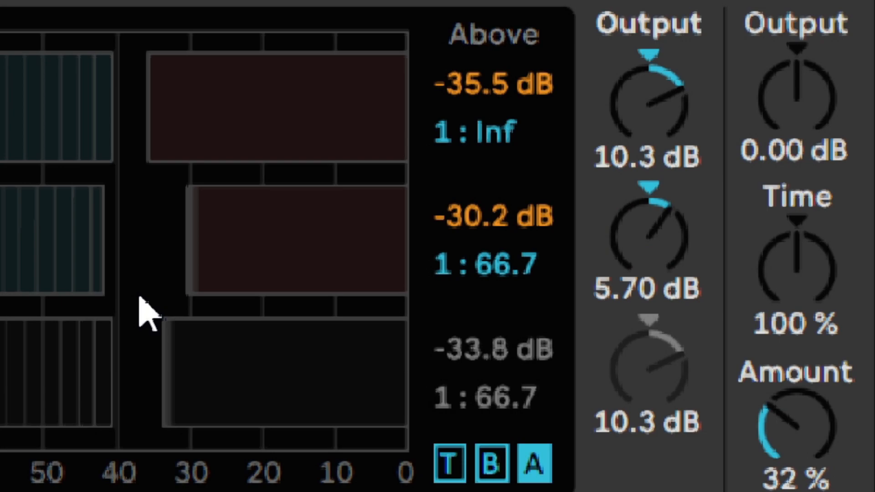
- Try a different Above threshold for OTT's High band and undo the change
mouse_move(475, 88)
left_mouse_down()
mouse_move(474, 119)
mouse_move(475, 55)
left_mouse_up()
key("ctrl+z")
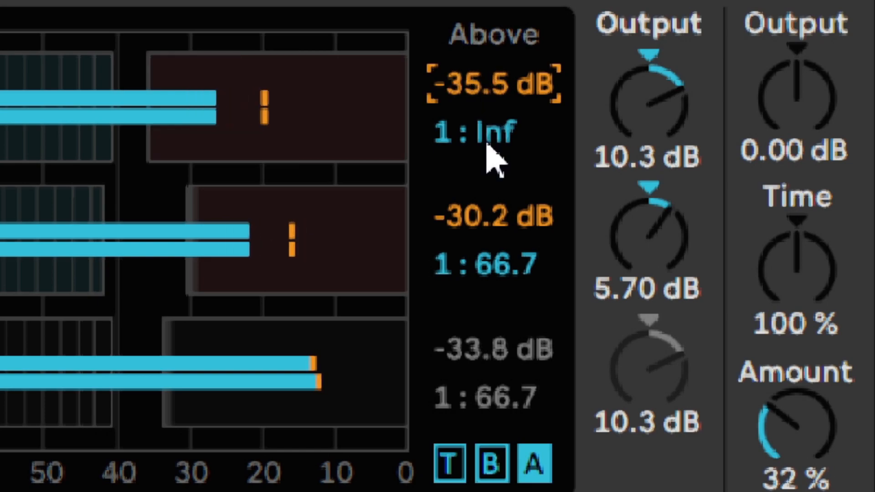
key("ctrl+z")
- Set the Above threshold of OTT's Mid band to -28.2 dB
mouse_move(474, 209)
left_mouse_down()
mouse_move(475, 180)
mouse_move(475, 226)
mouse_move(468, 205)
left_mouse_up()
type("28")
key("Return")
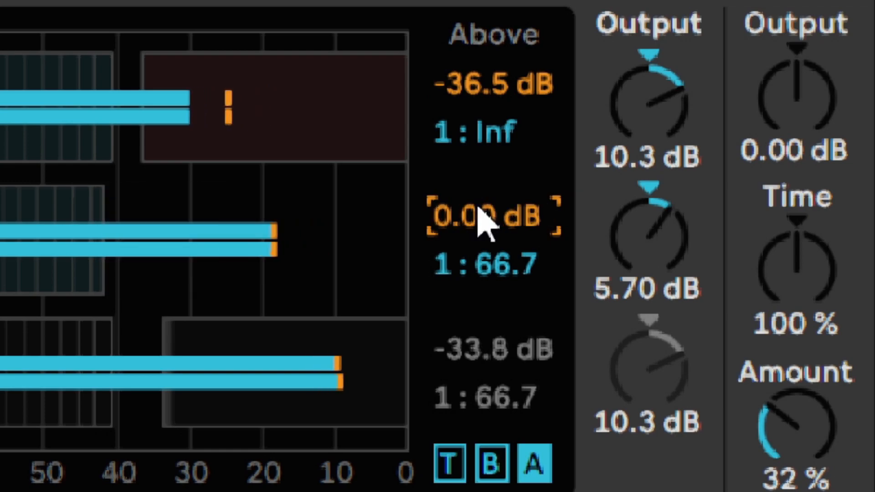
type("-28.2")
key("Return")
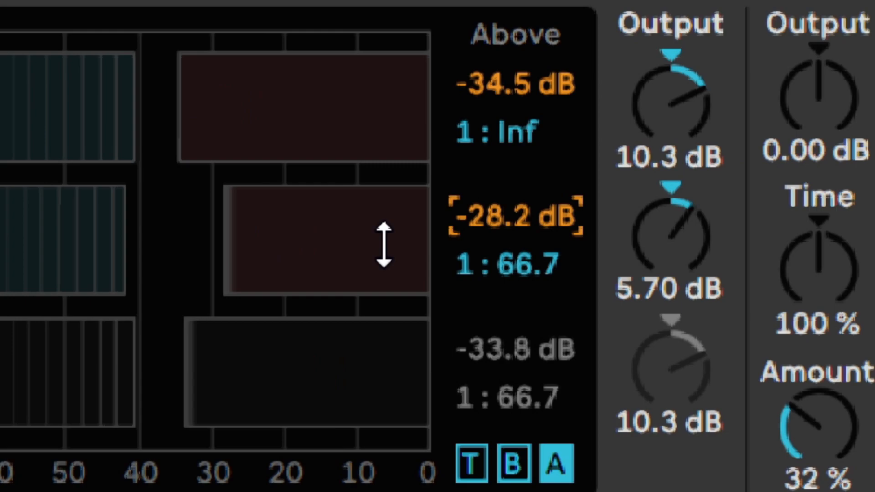
- Try different Output gains for OTT's High and Mid bands during playback, and undo the changes
key("space")
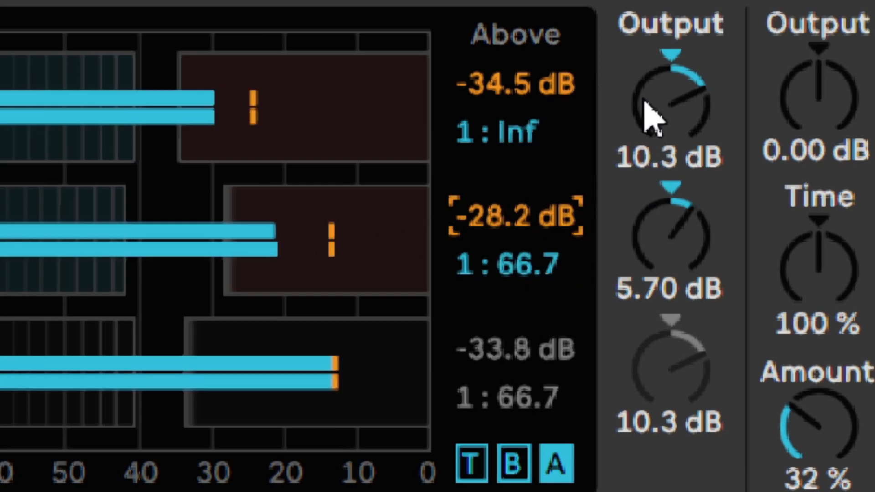
left_click(640, 98)
left_click_drag(639, 98, 685, 304)
key("ctrl+z")
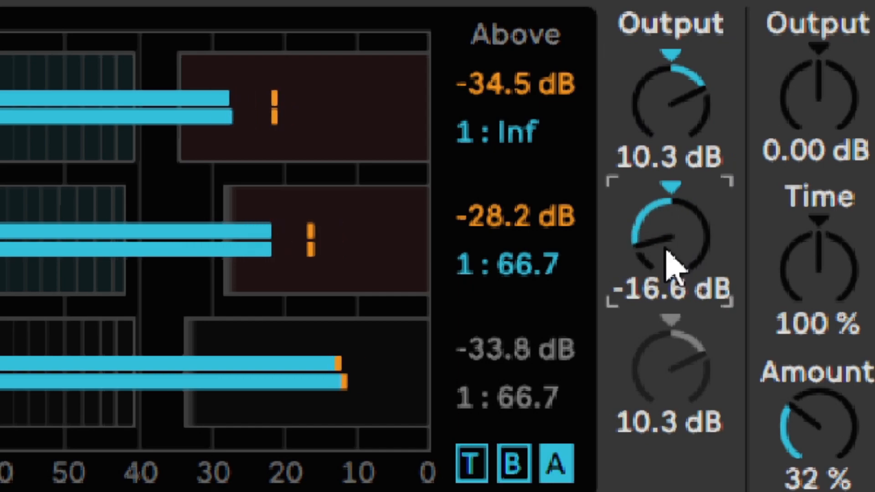
key("ctrl+z")
key("space")
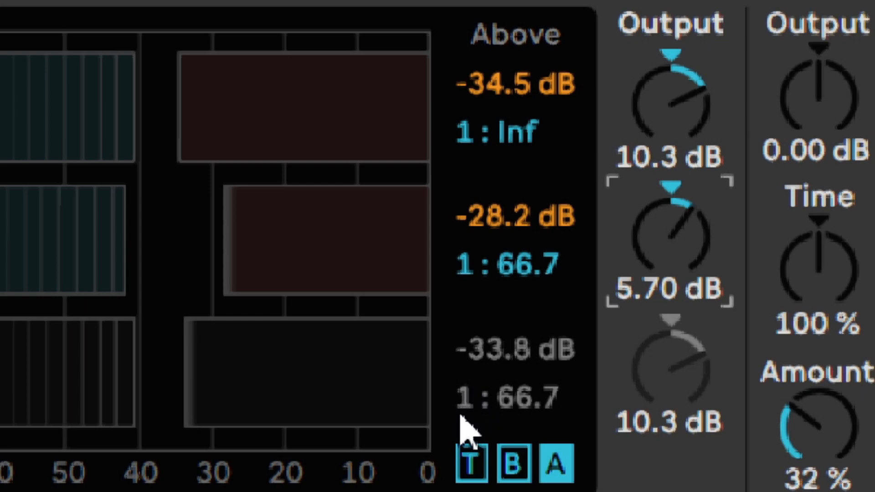
- Show OTT's attack and release times and compare a 565 ms High band attack with the previous setting
left_click(472, 461)
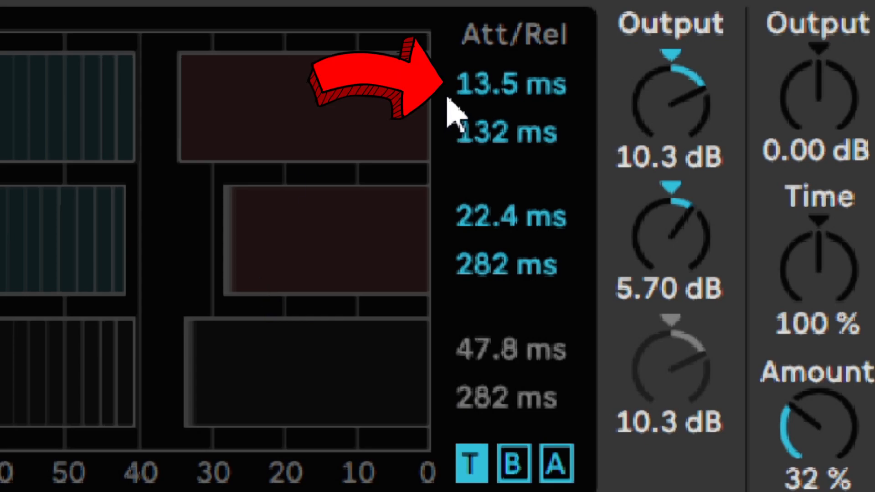
left_click_drag(484, 91, 484, 41)
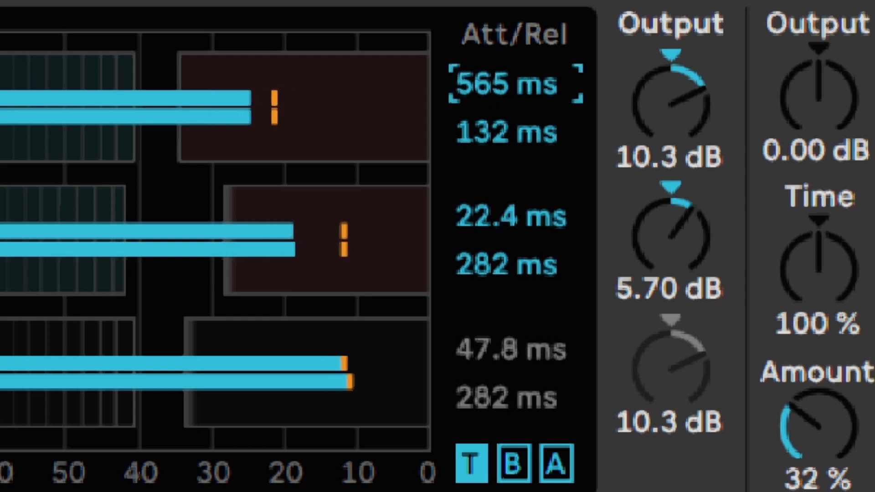
key("ctrl+z")
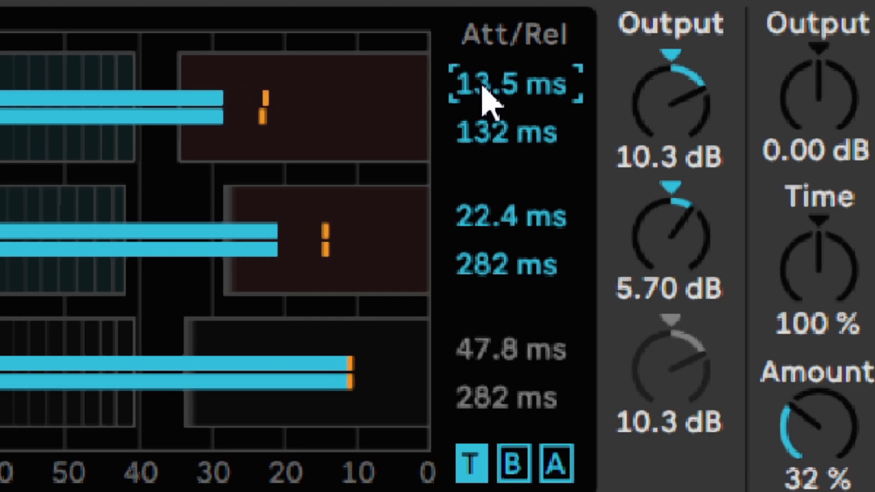
key("ctrl+y")
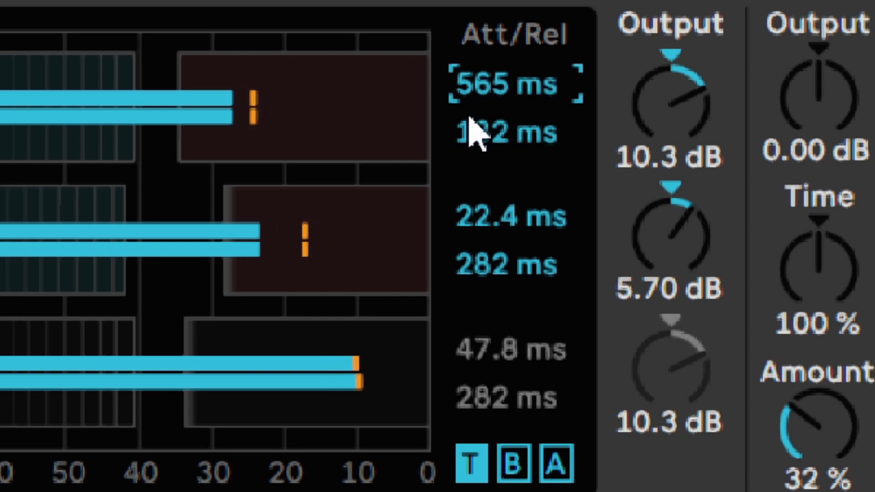
key("ctrl+z")
key("ctrl+y")
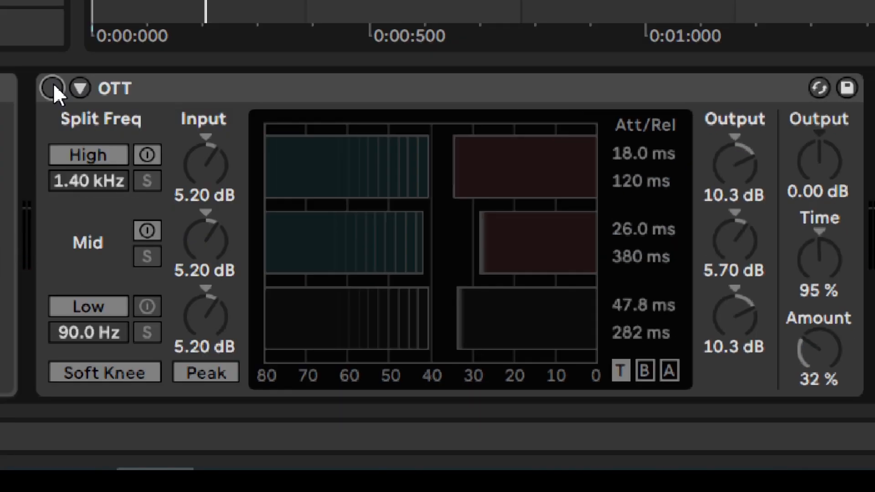
- Play the loop and compare its sound with OTT bypassed and enabled
key("space")
left_click(54, 86)
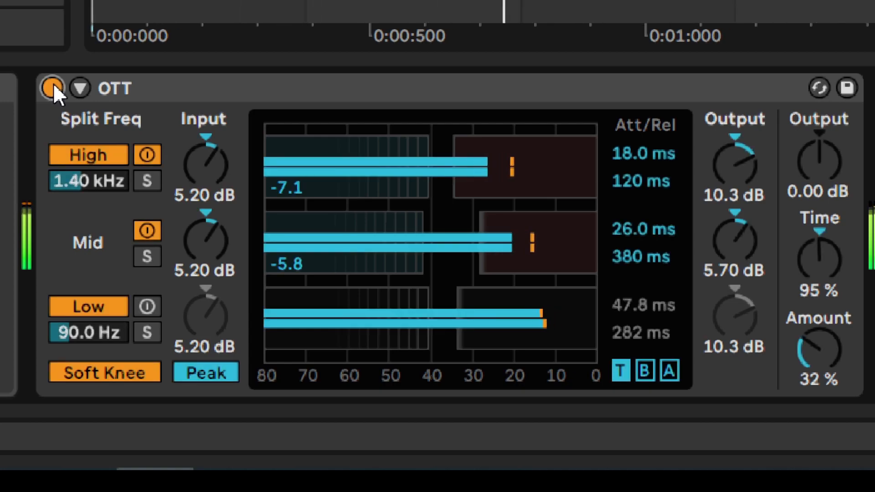
left_click(53, 86)
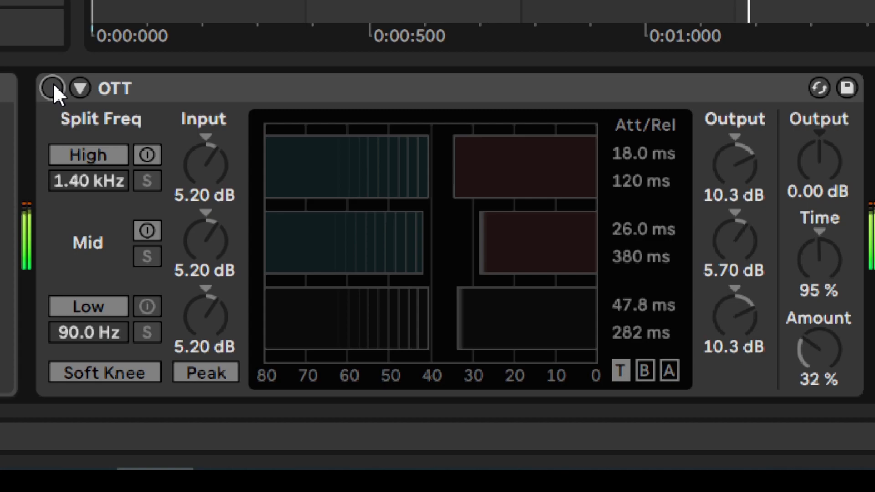
left_click(53, 86)
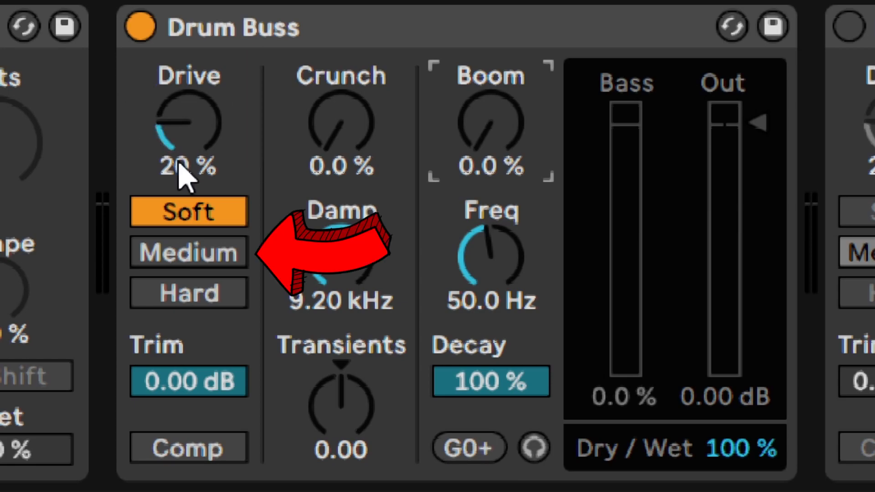
- Audition Drum Buss's Soft, Medium and Hard distortion types during playback and settle on Medium
key("space")
left_click(196, 259)
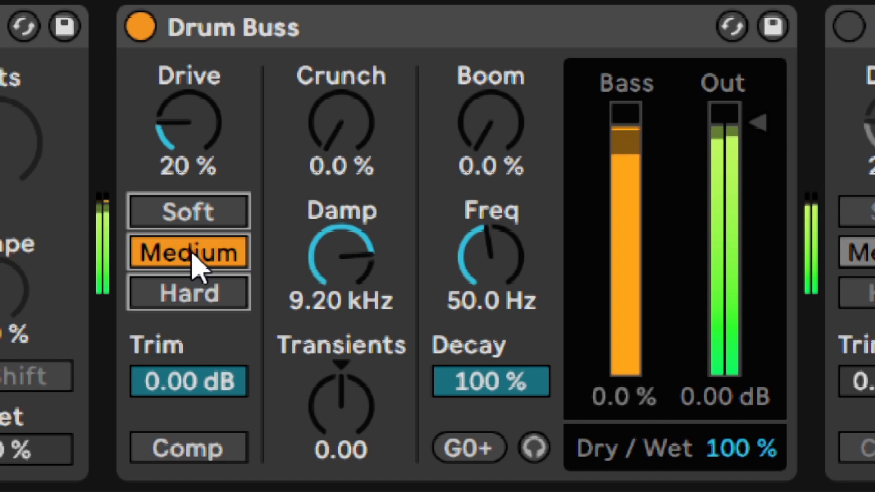
left_click(194, 287)
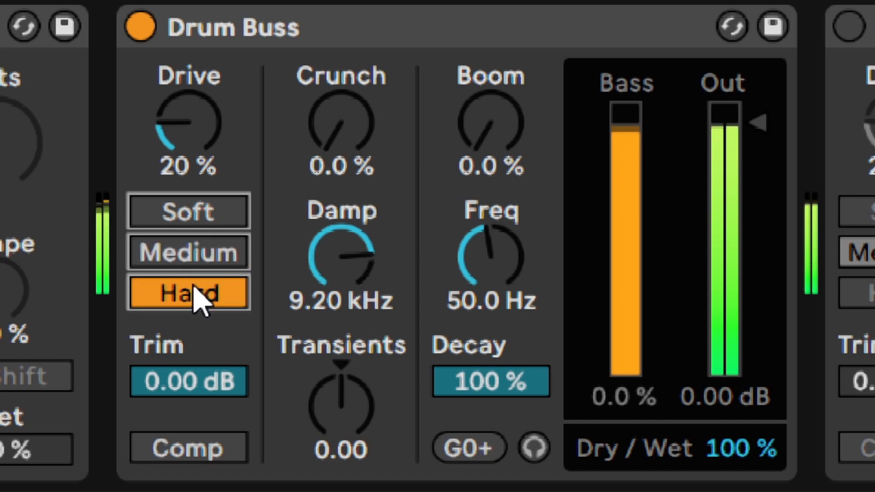
left_click(195, 258)
left_click(197, 226)
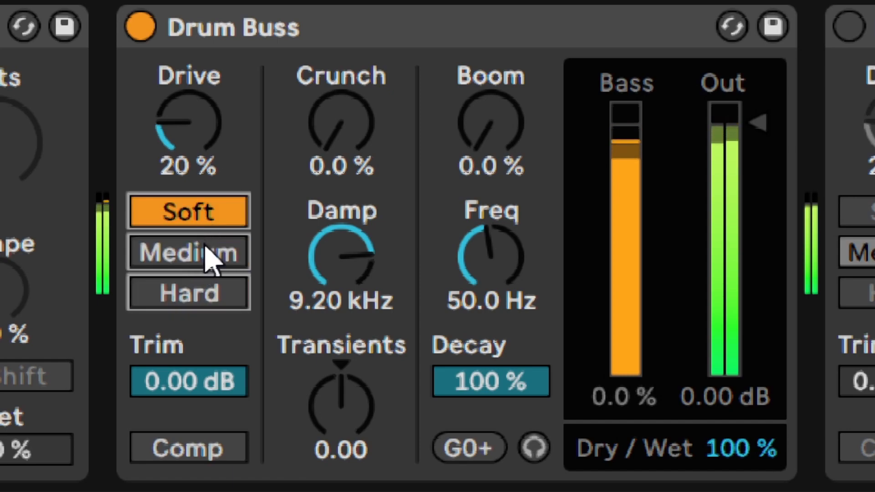
left_click(205, 246)
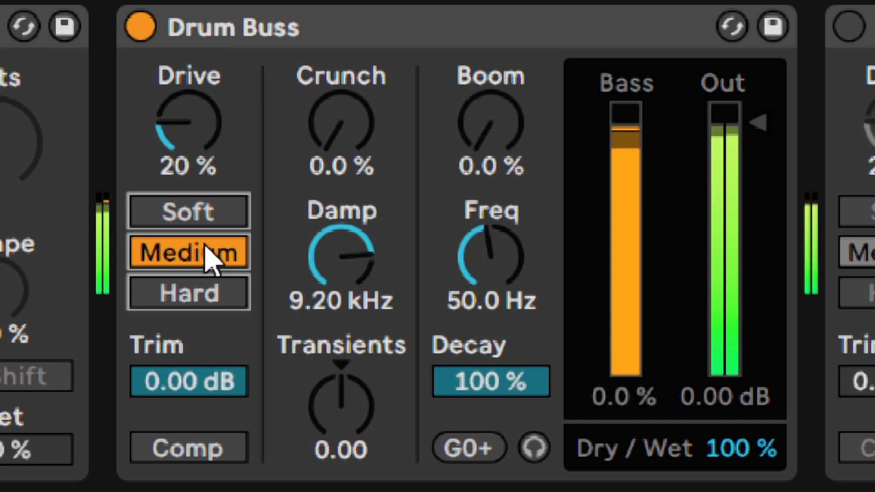
key("space")
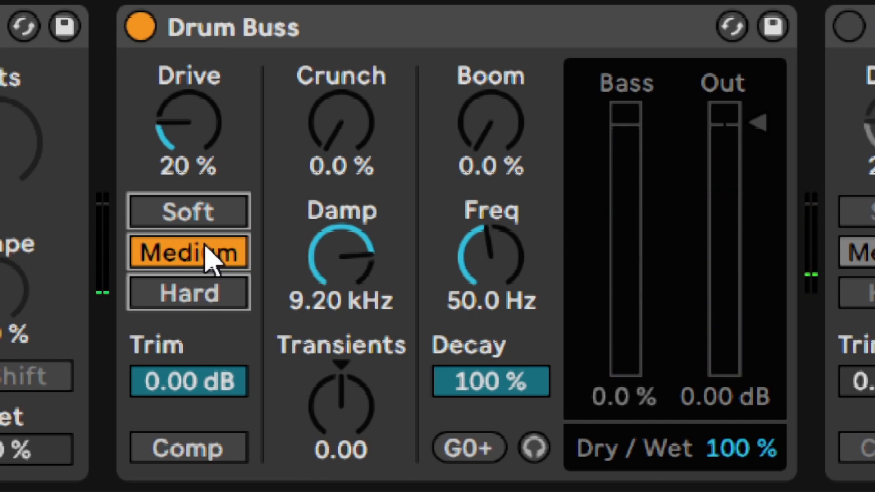
- Set Drum Buss's Drive to 21 % while listening to the loop
key("space")
left_click_drag(195, 140, 196, 107)
type("21")
key("Return")
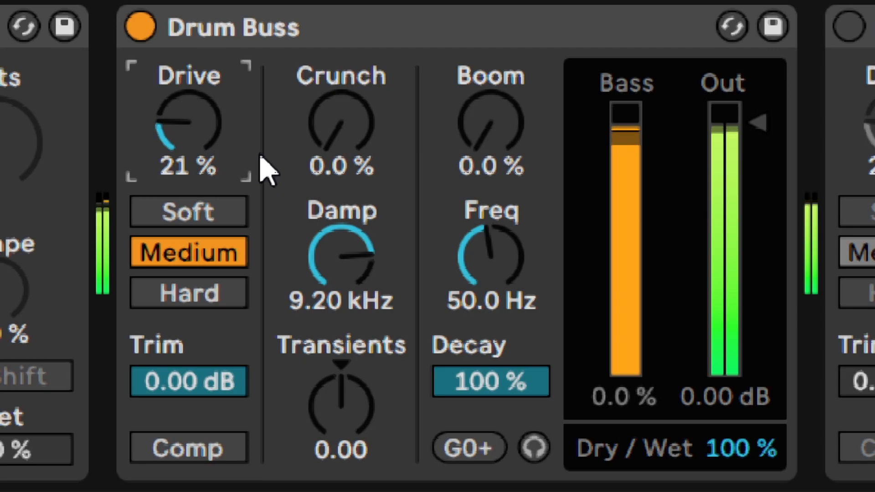
key("space")
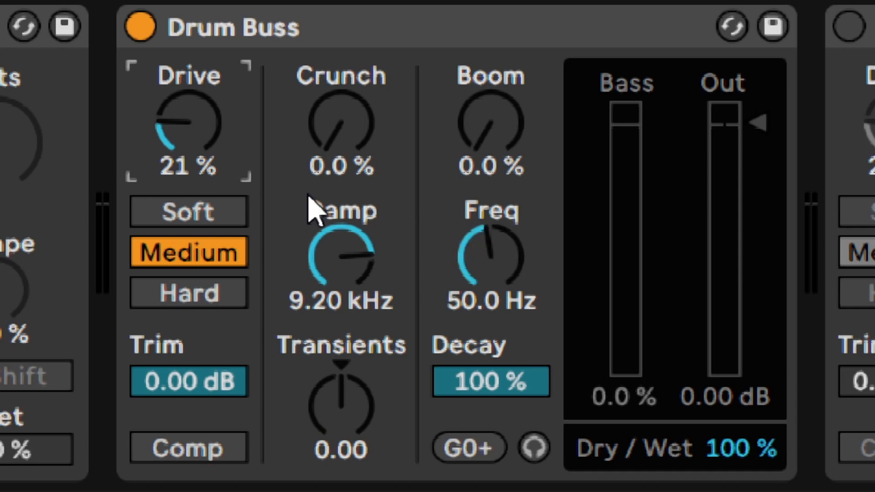
- Set Drum Buss's Crunch to 1.0 % and its Damp frequency to 11.6 kHz
mouse_move(332, 140)
left_mouse_down()
mouse_move(332, 100)
mouse_move(329, 147)
left_mouse_up()
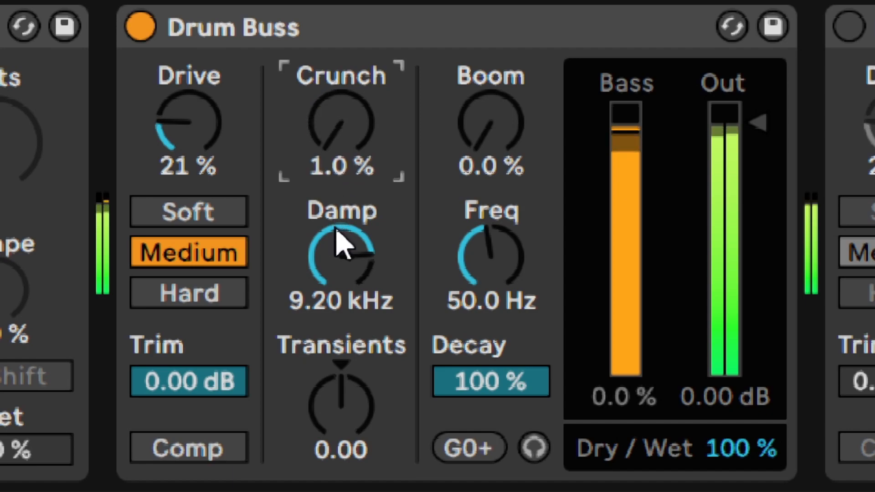
mouse_move(338, 233)
left_mouse_down()
mouse_move(338, 294)
mouse_move(340, 244)
left_mouse_up()
type("1160")
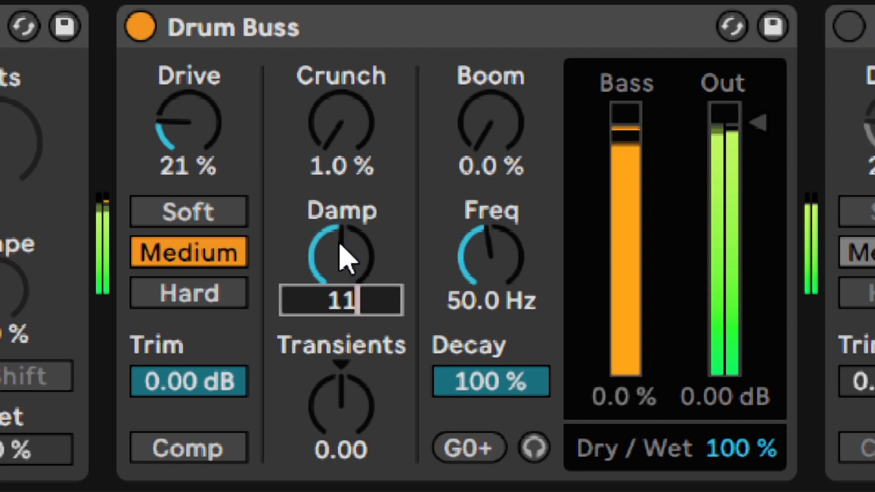
type("0")
key("Return")
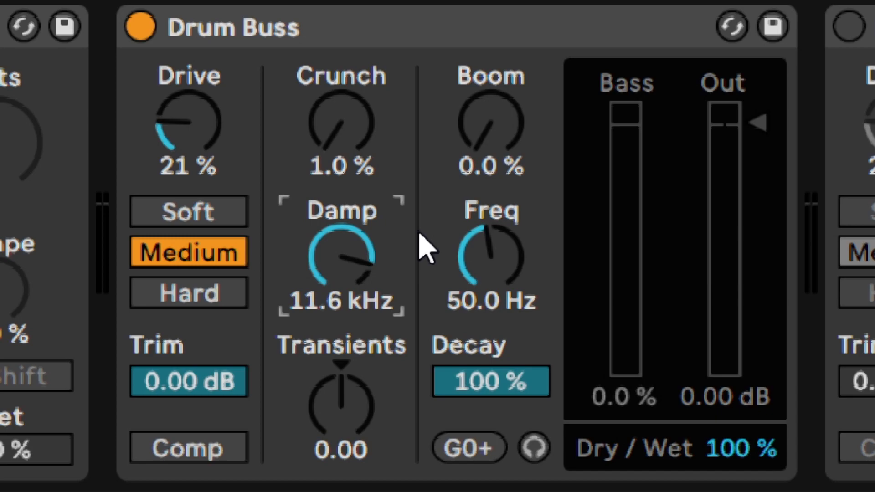
- Try a stronger Transients amount in Drum Buss during playback, then set Transients to -0.05
key("space")
left_click_drag(354, 405, 354, 372)
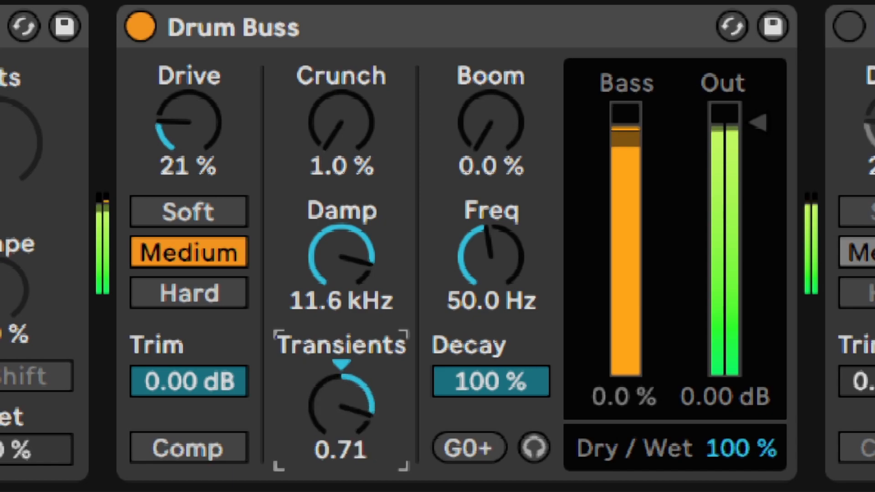
type("-0.05")
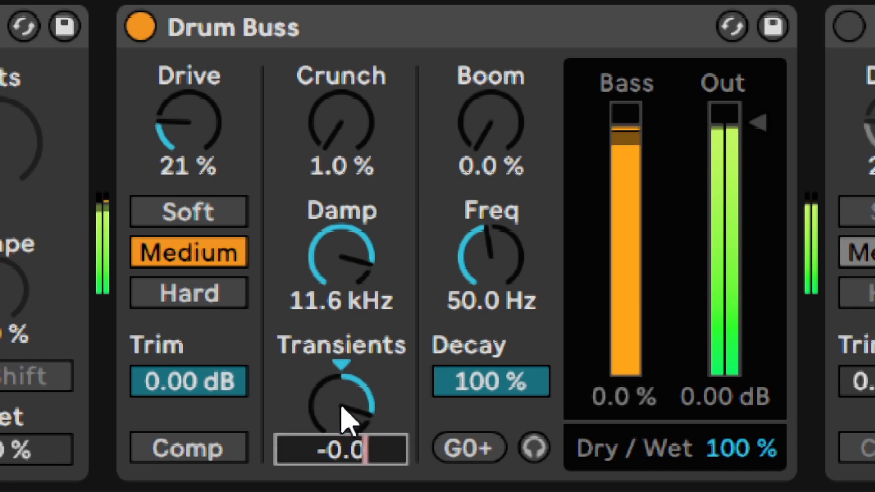
key("Return")
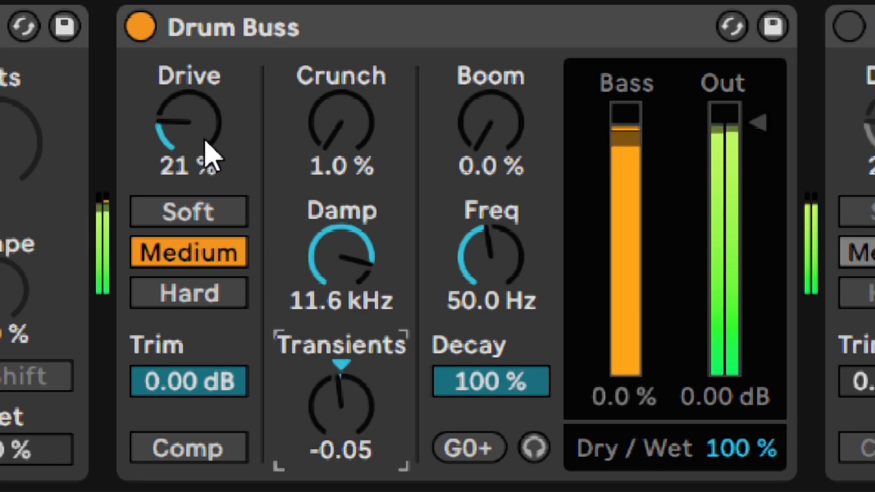
- Compare the playing loop with Drum Buss bypassed and enabled
left_click(139, 25)
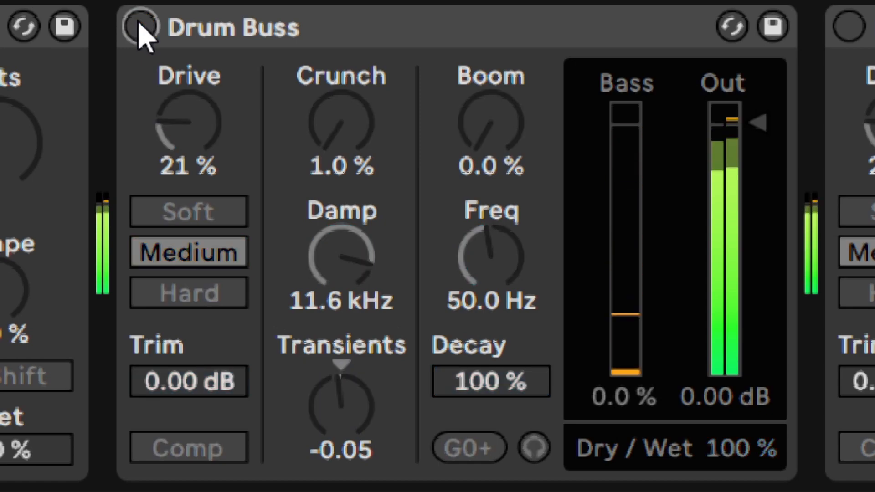
left_click(140, 25)
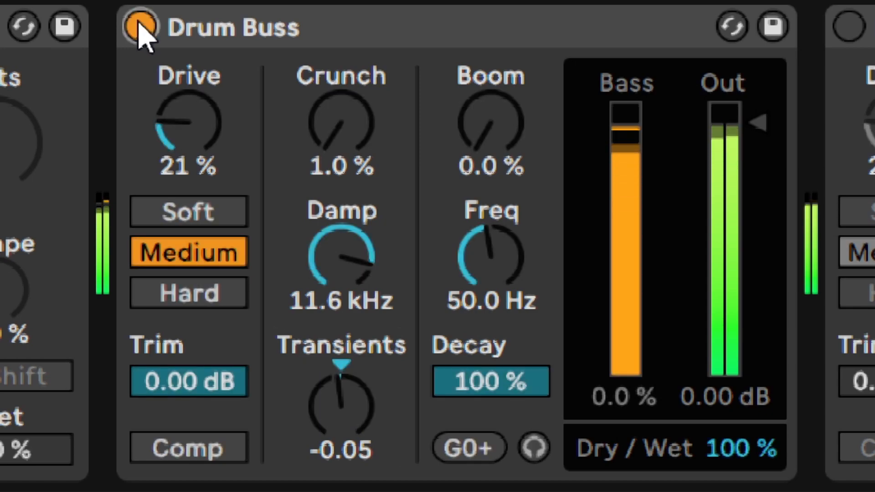
left_click(139, 26)
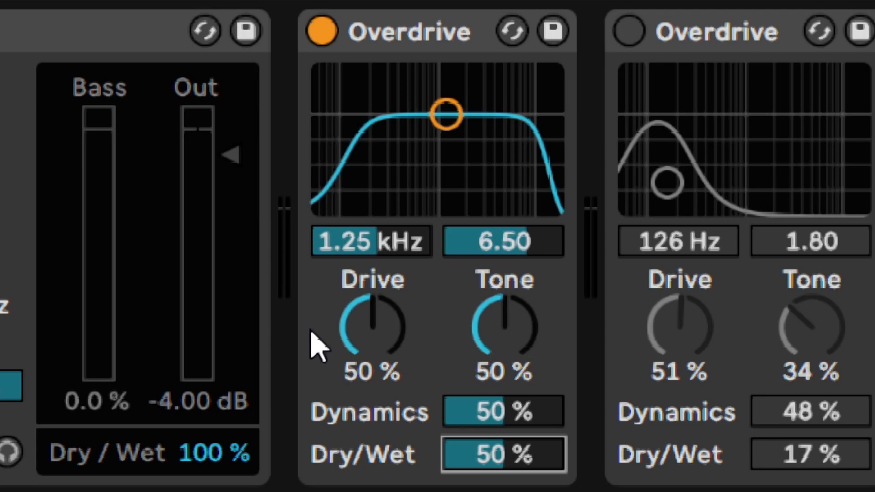
- Set the active Overdrive's filter frequency to 126 Hz and its bandwidth to 1.80
key("space")
mouse_move(355, 249)
left_mouse_down()
mouse_move(355, 333)
mouse_move(356, 244)
left_mouse_up()
left_click_drag(474, 241, 474, 298)
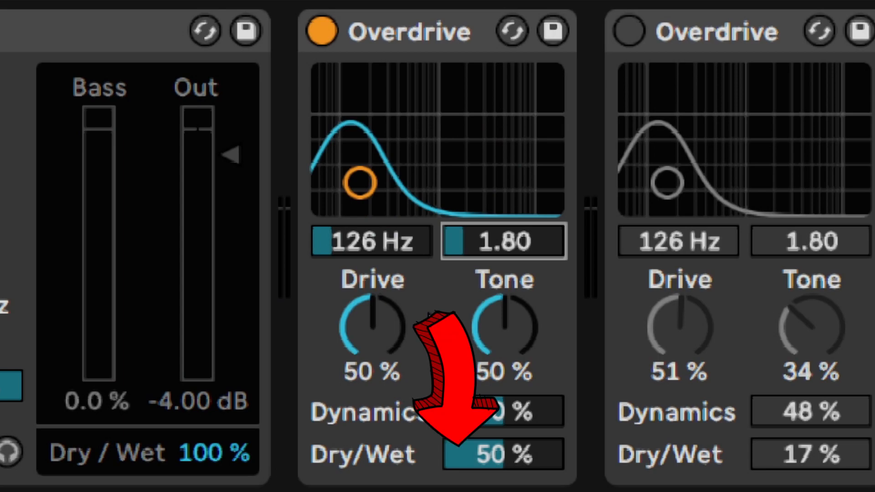
- Set the active Overdrive's Dry/Wet to 17 % and compare the loop with the effect bypassed and enabled
key("space")
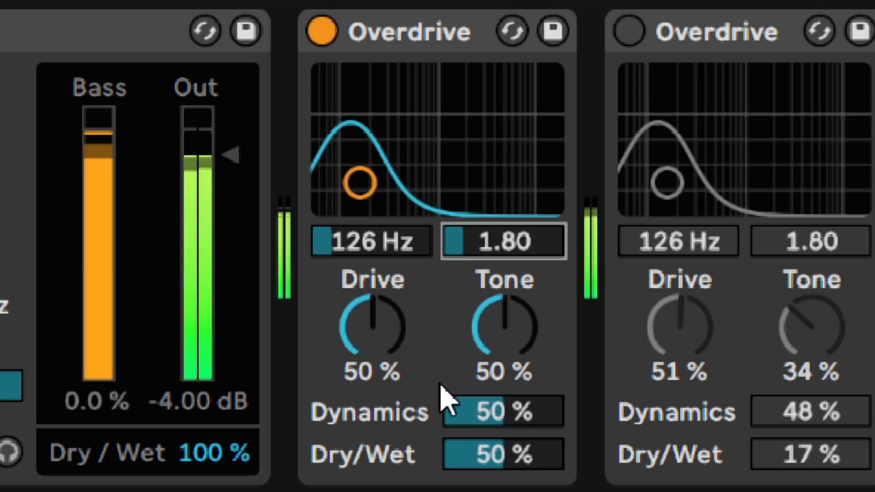
left_click(486, 455)
left_click_drag(486, 455, 486, 465)
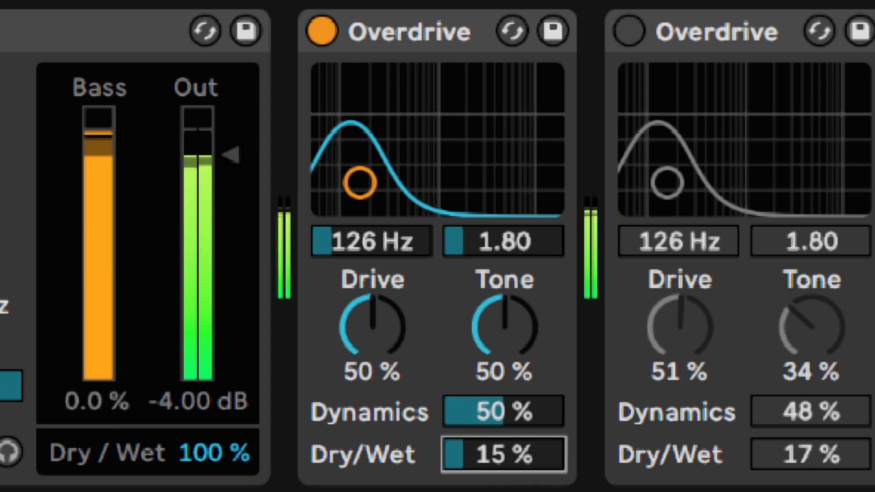
left_click(320, 33)
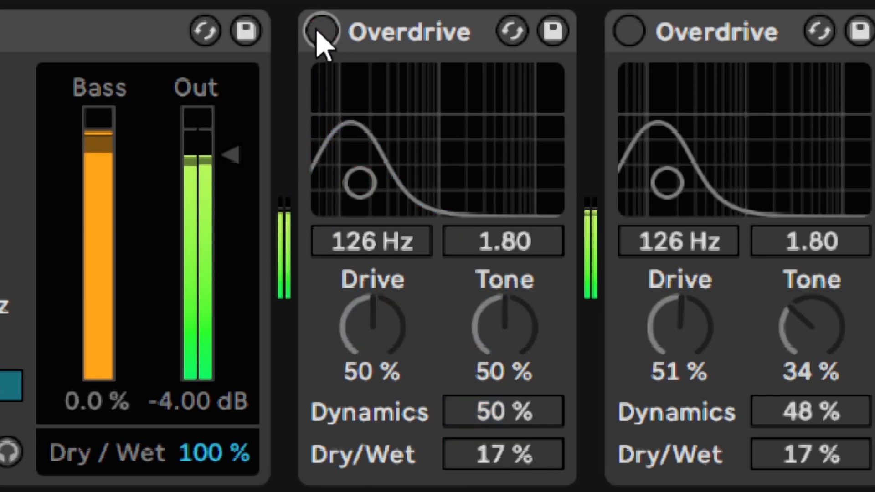
left_click(319, 33)
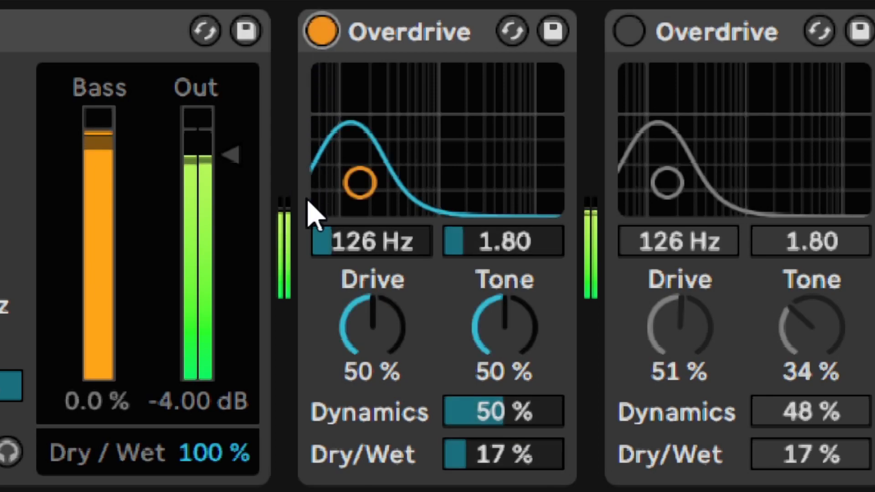
key("space")
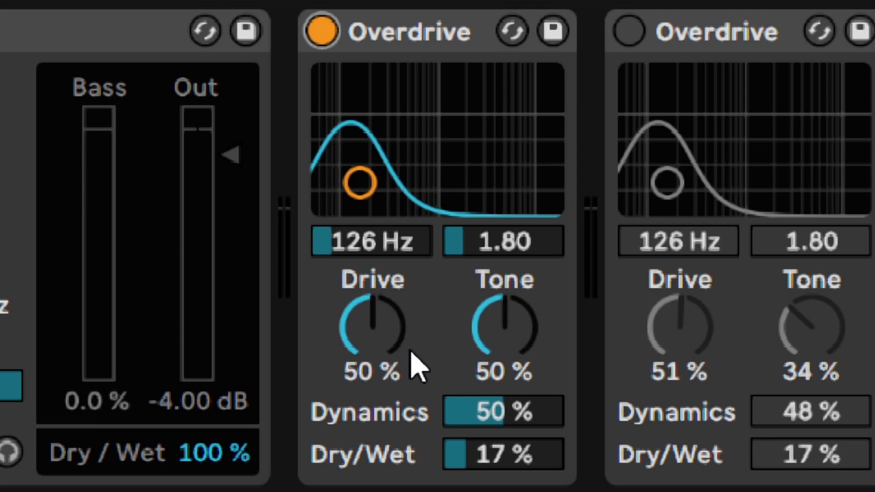
- Play the loop and set the active Overdrive's Drive to 51 %
key("space")
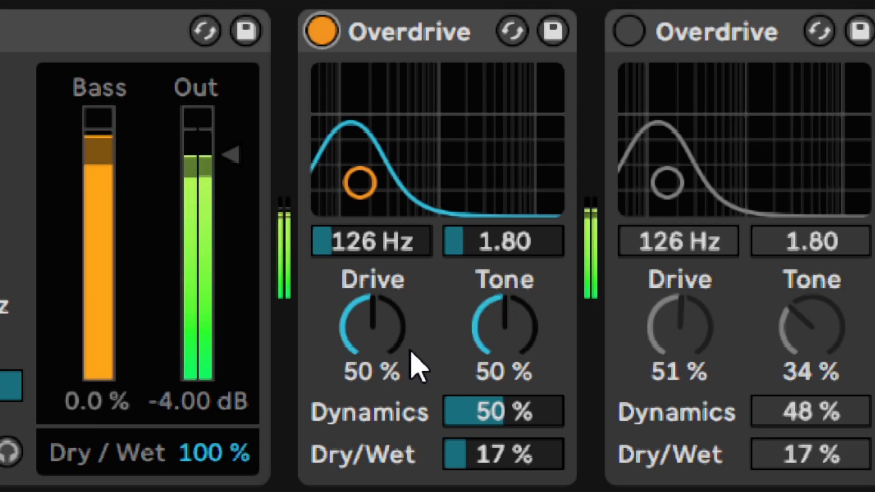
mouse_move(371, 332)
left_mouse_down()
mouse_move(372, 279)
mouse_move(371, 374)
mouse_move(368, 324)
left_mouse_up()
type("51")
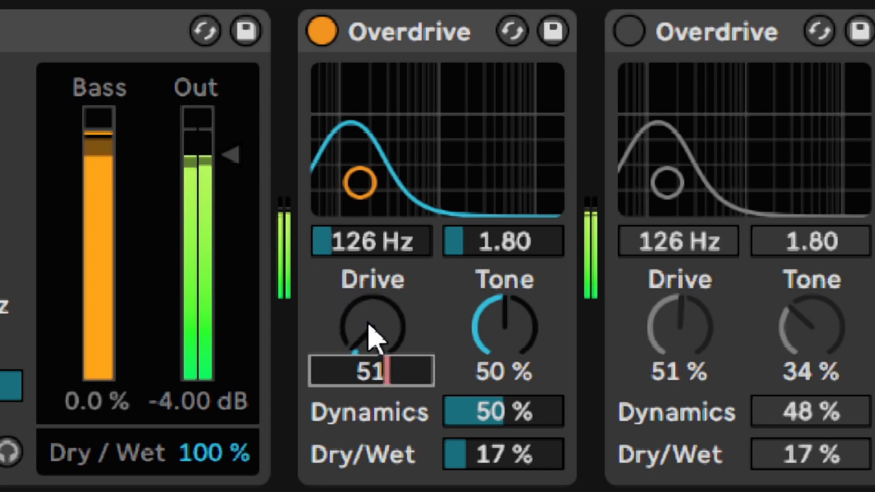
key("Return")
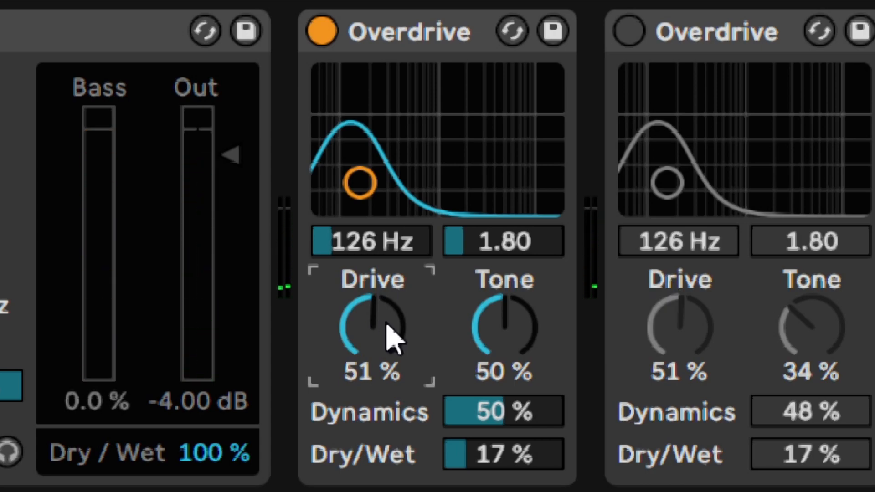
- Set the active Overdrive's Tone to 34 % and its Dynamics to 48 %
left_click_drag(504, 347, 504, 301)
key("ctrl+z")
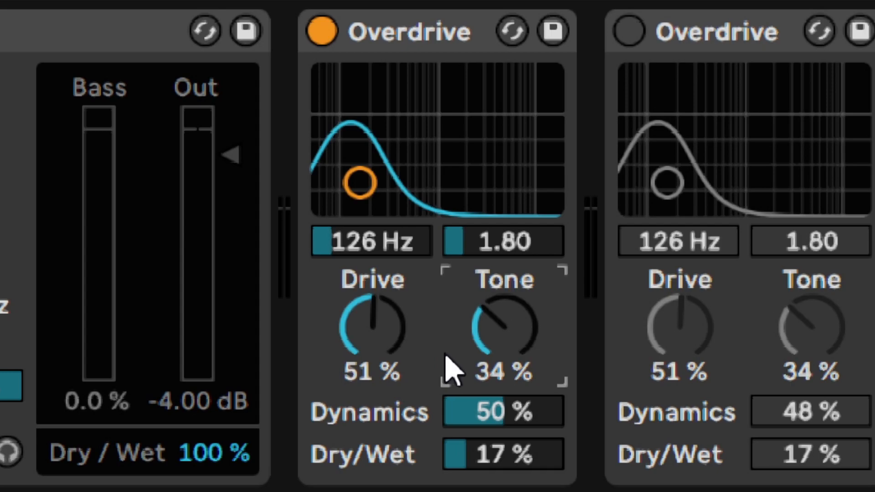
left_click_drag(469, 423, 469, 467)
type("48")
key("Return")
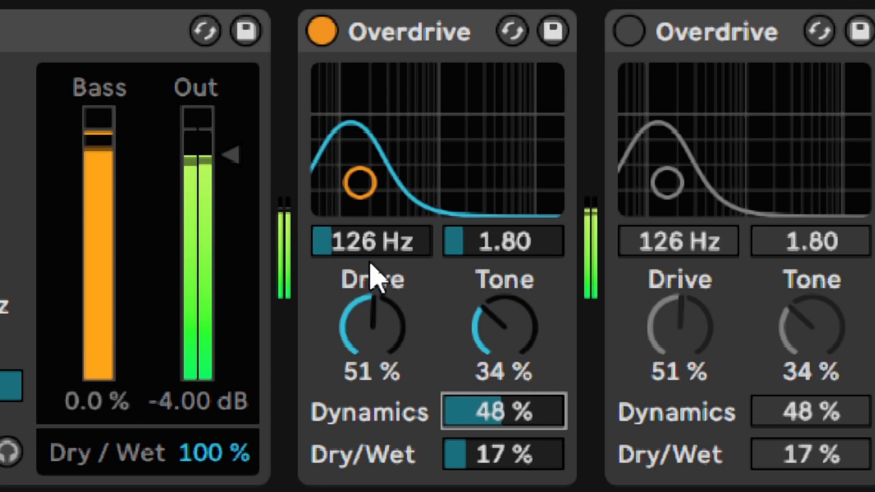
- Compare the playing loop with the first Overdrive bypassed and enabled
left_click(322, 32)
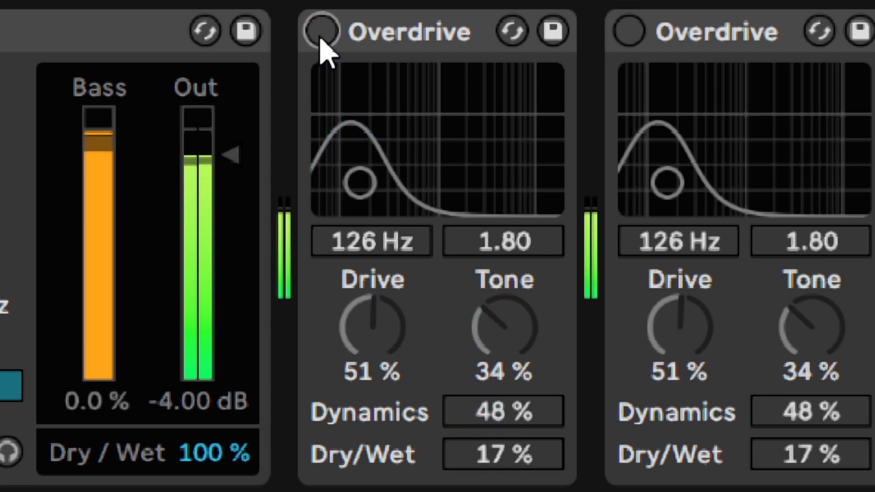
left_click(321, 32)
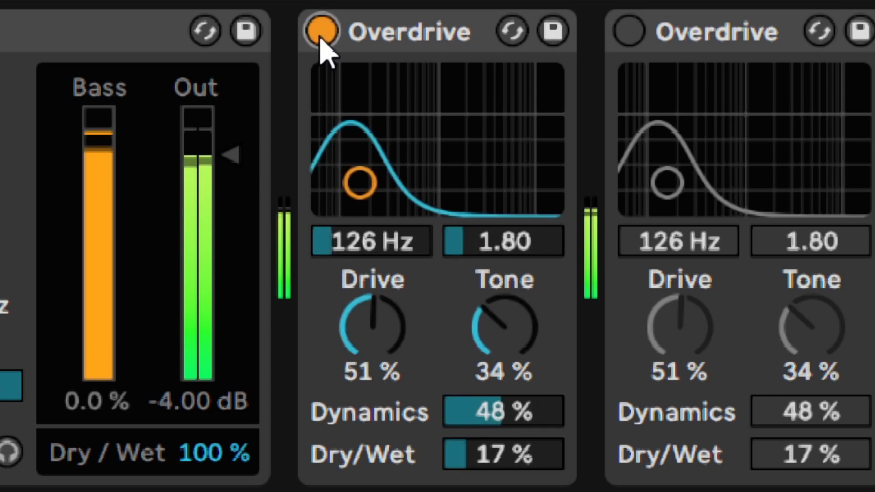
left_click(321, 32)
left_click(322, 32)
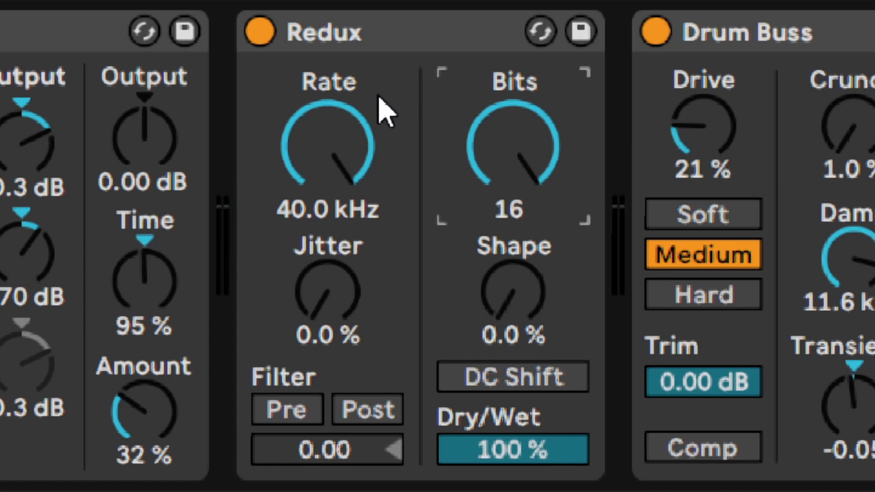
- Set Redux's Bits to 7, keeping Rate at 40.0 kHz and both Jitter and Shape at 0.0 %
left_click_drag(400, 129, 384, 111)
left_click_drag(513, 137, 513, 201)
left_click_drag(498, 153, 498, 112)
left_click_drag(461, 148, 462, 173)
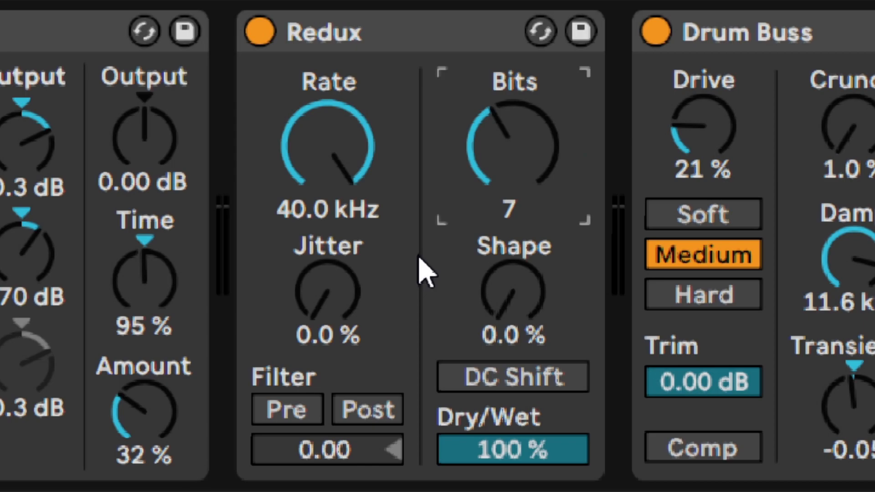
mouse_move(530, 310)
left_mouse_down()
mouse_move(530, 272)
mouse_move(530, 314)
left_mouse_up()
left_click_drag(326, 301, 319, 267)
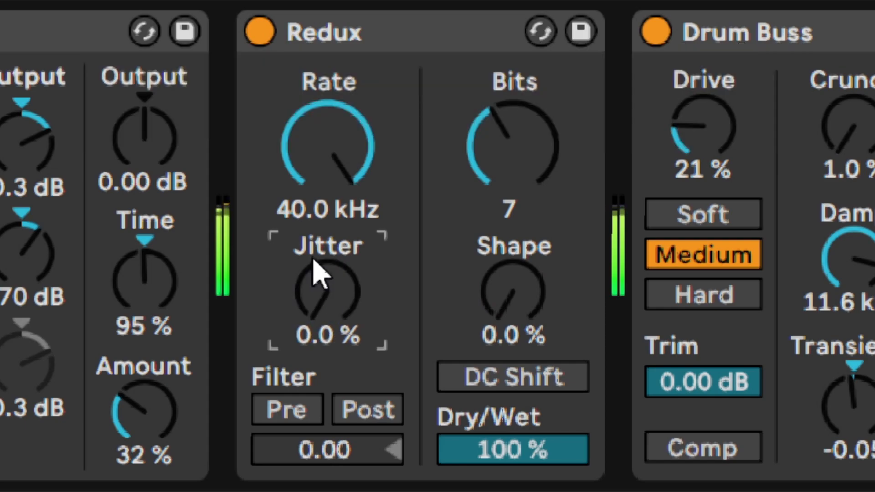
- Compare the playing loop with Redux bypassed and enabled
left_click(268, 33)
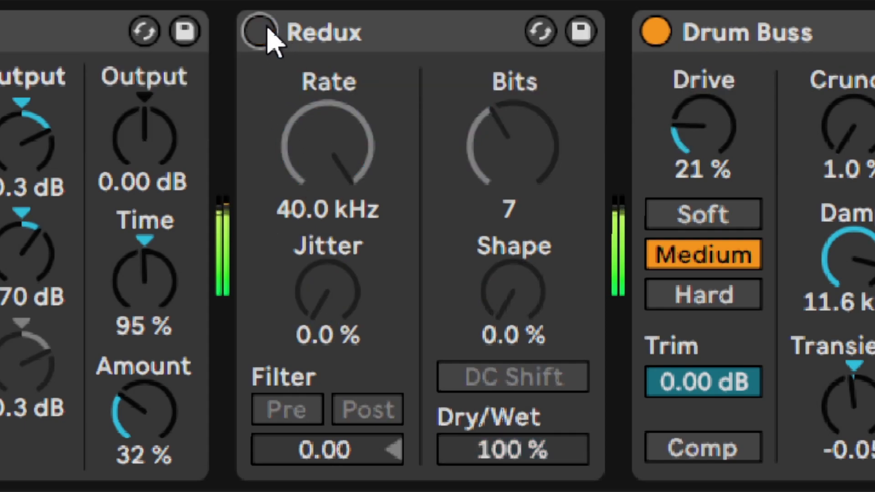
left_click(269, 37)
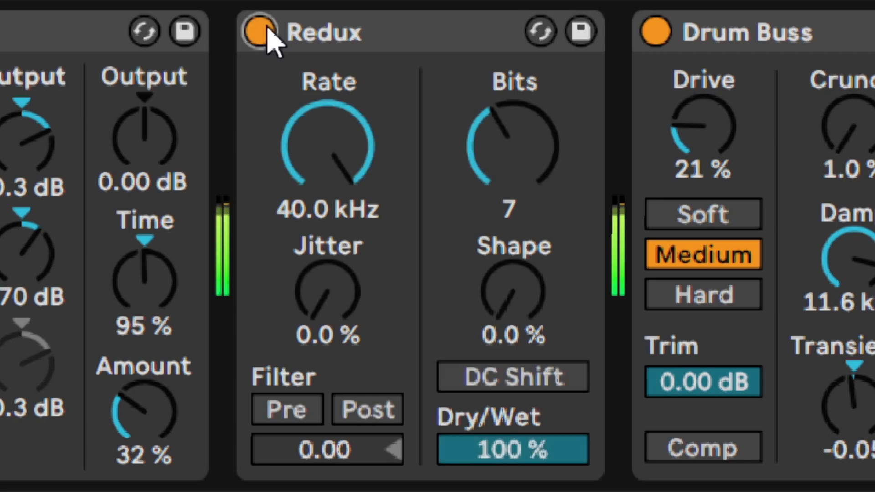
left_click(259, 32)
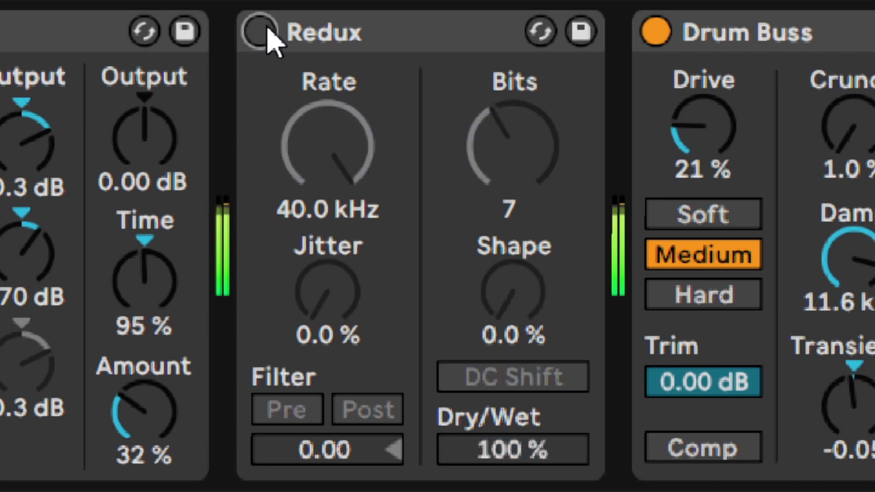
left_click(260, 32)
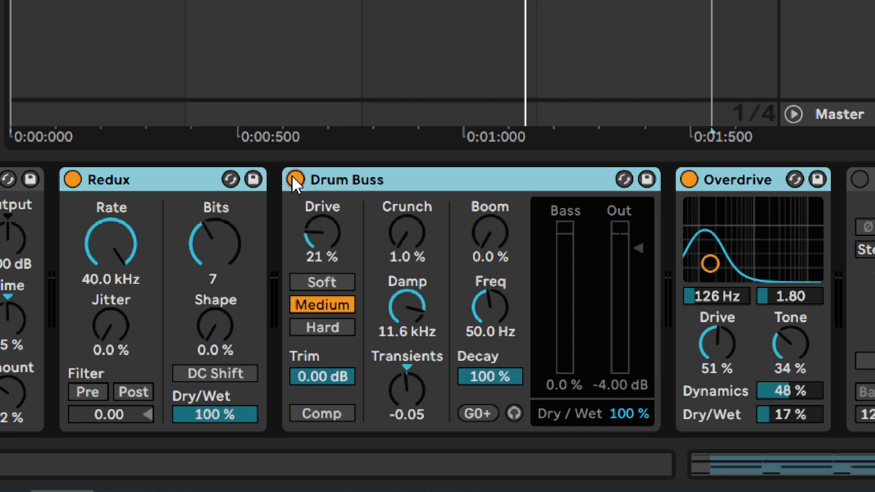
- Play the loop and compare it with Redux, Drum Buss and Overdrive bypassed together and enabled together
key("space")
left_click(296, 179)
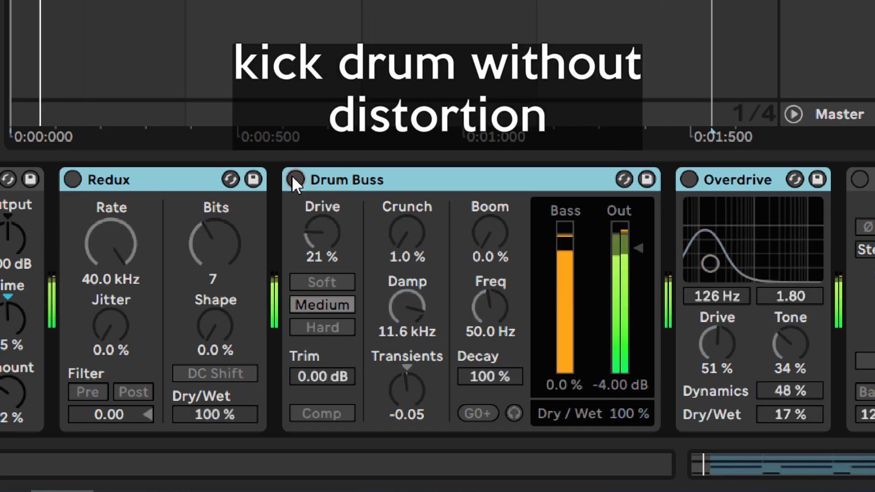
left_click(296, 180)
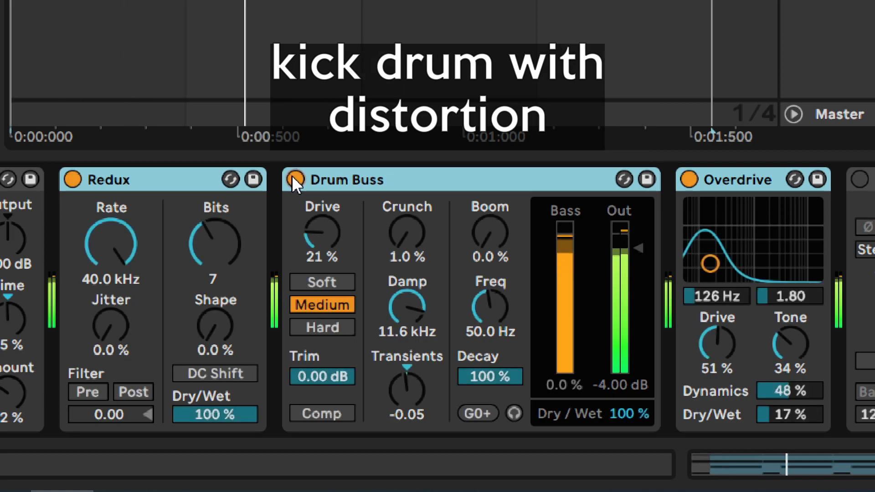
left_click(295, 179)
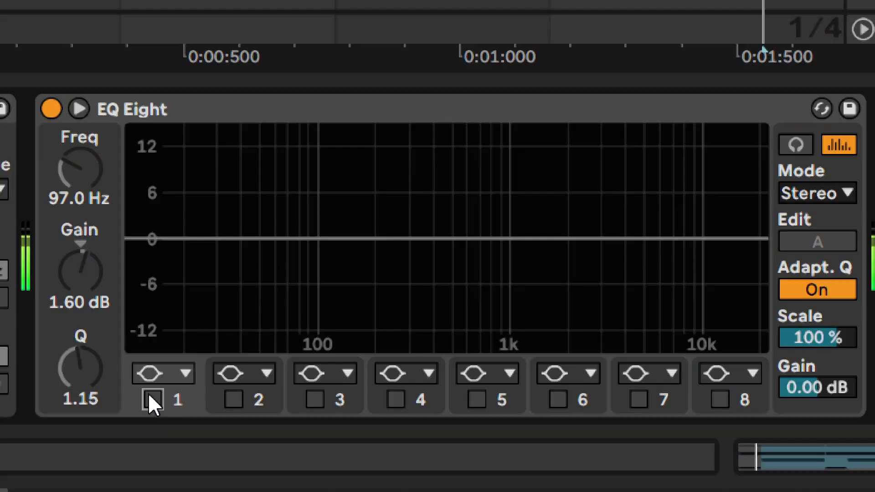
- Enable EQ Eight's band 1 boost (97 Hz, 1.60 dB) and band 4 boost (163 Hz, 1.30 dB), comparing each on and off
left_click(152, 399)
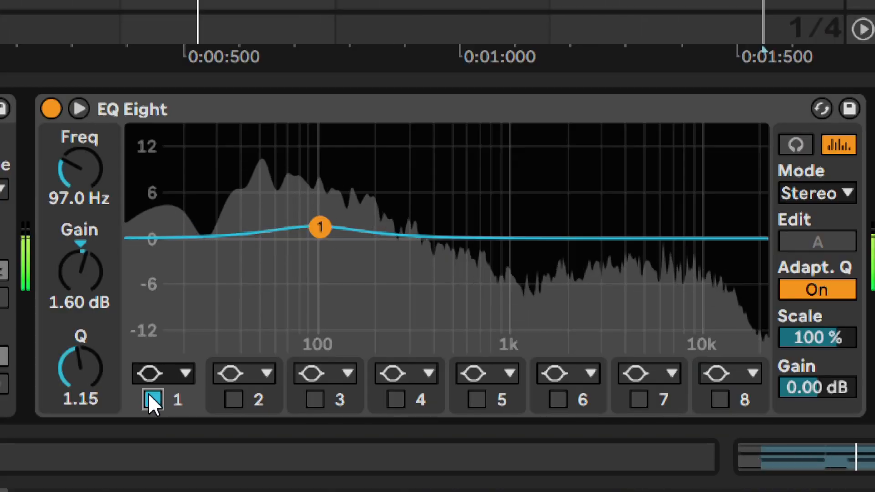
left_click(152, 400)
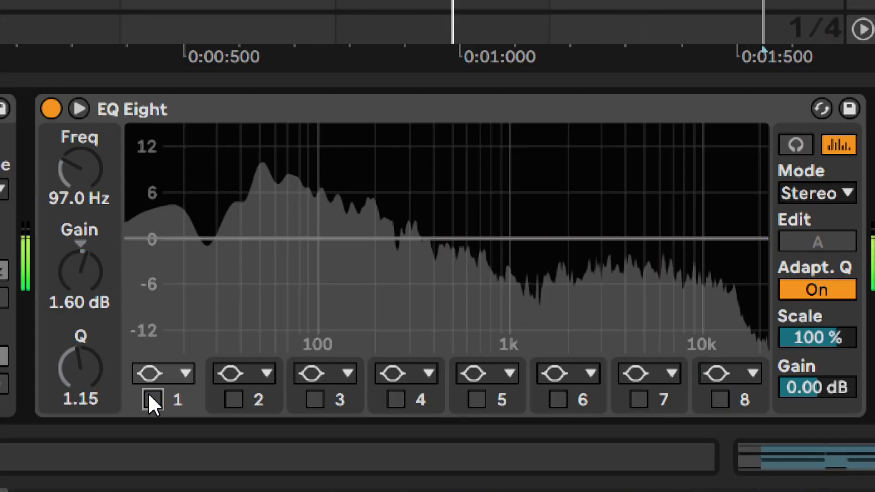
left_click(150, 397)
left_click(395, 399)
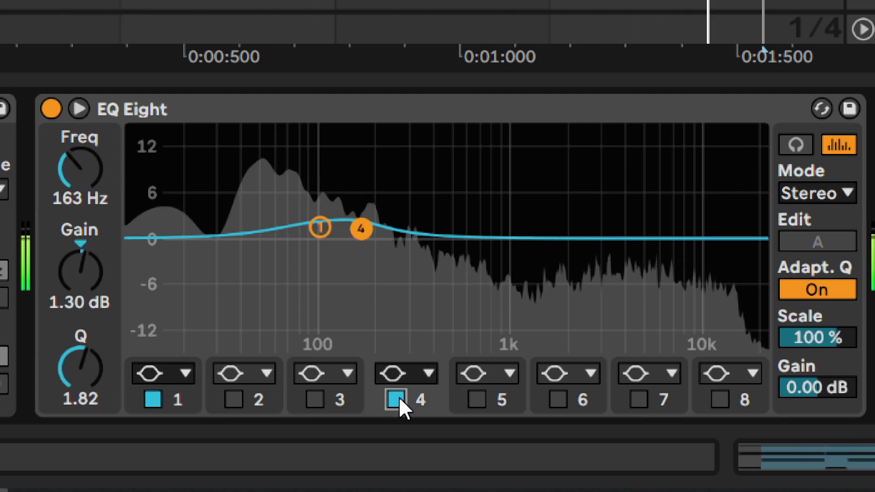
left_click(399, 398)
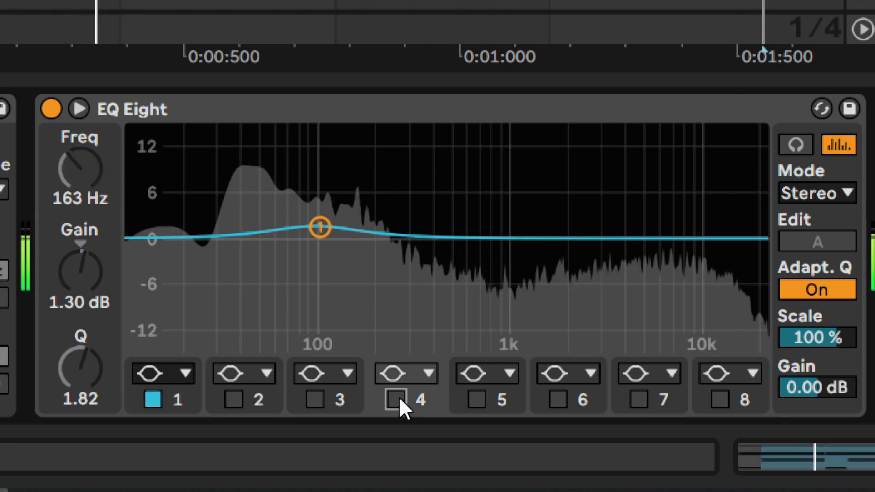
left_click(398, 397)
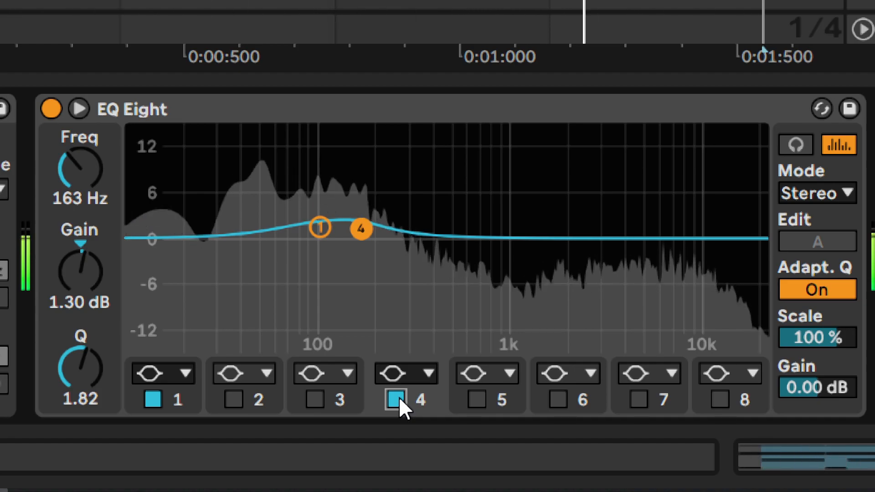
- Enable EQ Eight's band 2 cut of -7.40 dB at 235 Hz with Q 1.99, comparing it on and off during playback
left_click(239, 395)
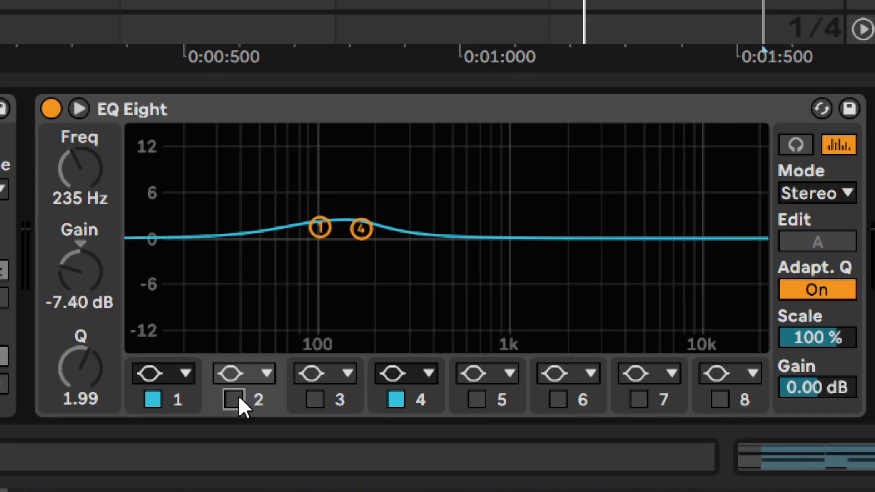
key("space")
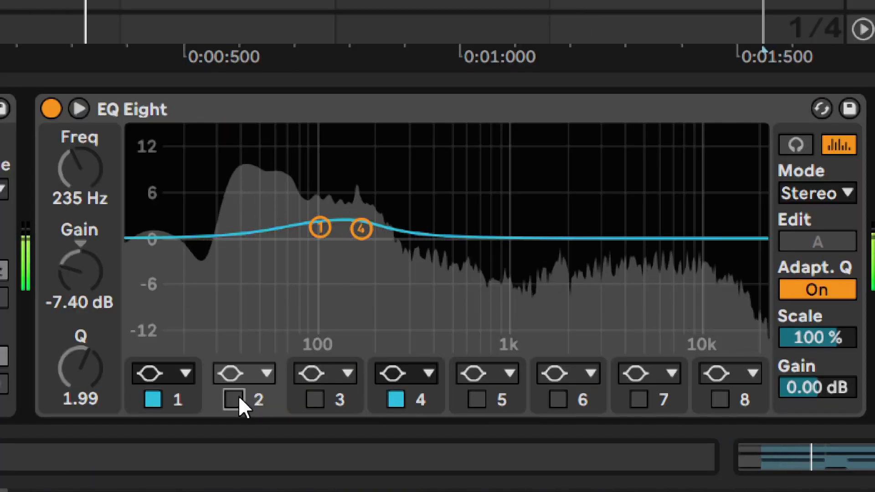
left_click(234, 399)
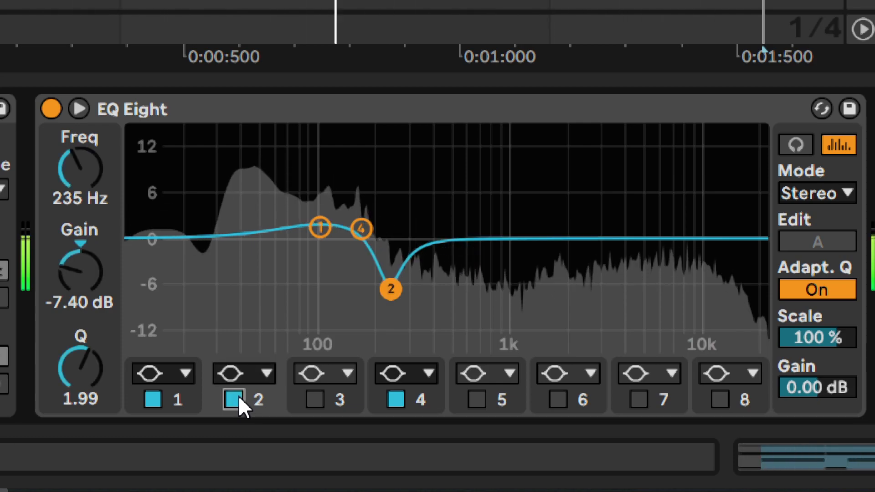
left_click(234, 399)
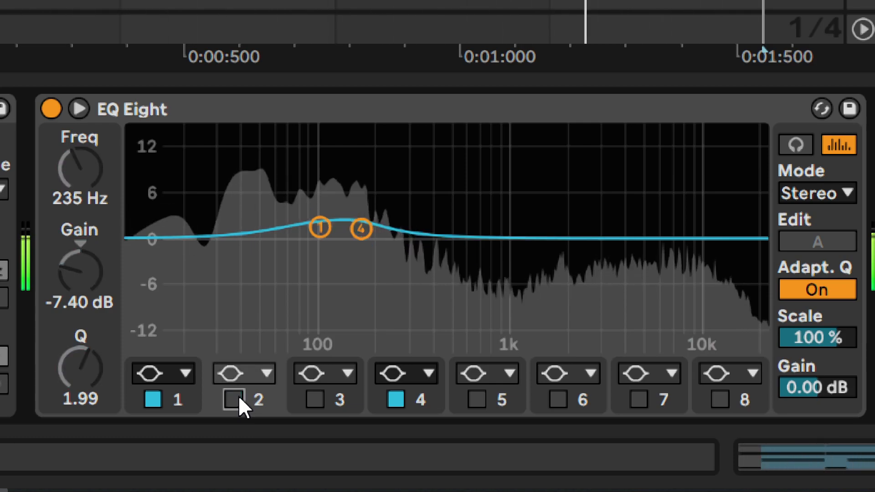
left_click(239, 396)
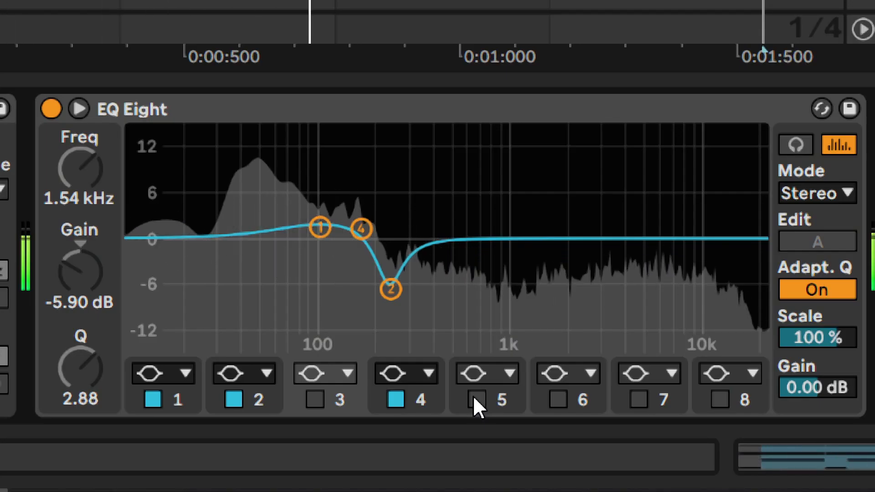
- Enable EQ Eight's band 5 boost (711 Hz, 2.10 dB) and band 6 boost (1.21 kHz, 1.50 dB), comparing each on and off
left_click(474, 399)
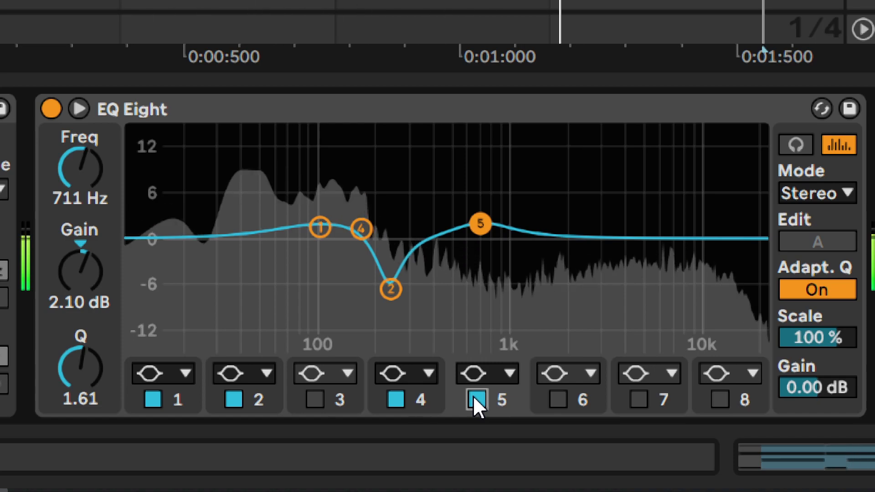
left_click(474, 399)
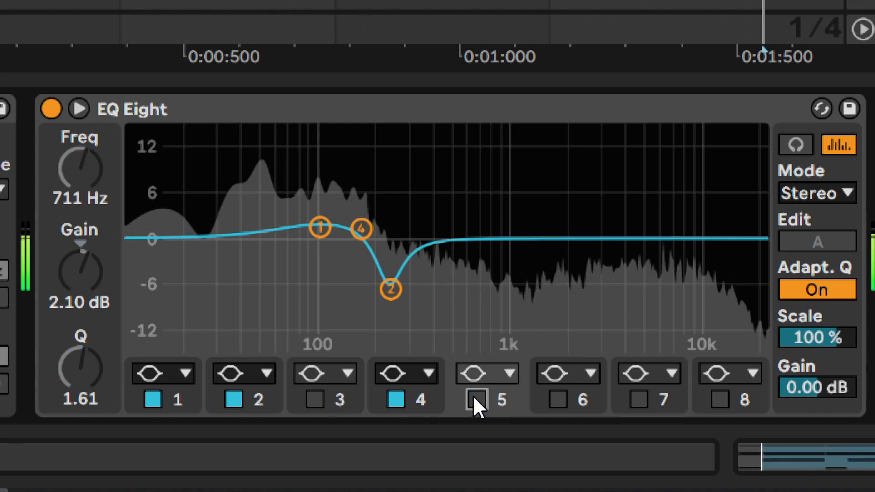
left_click(474, 399)
left_click(557, 398)
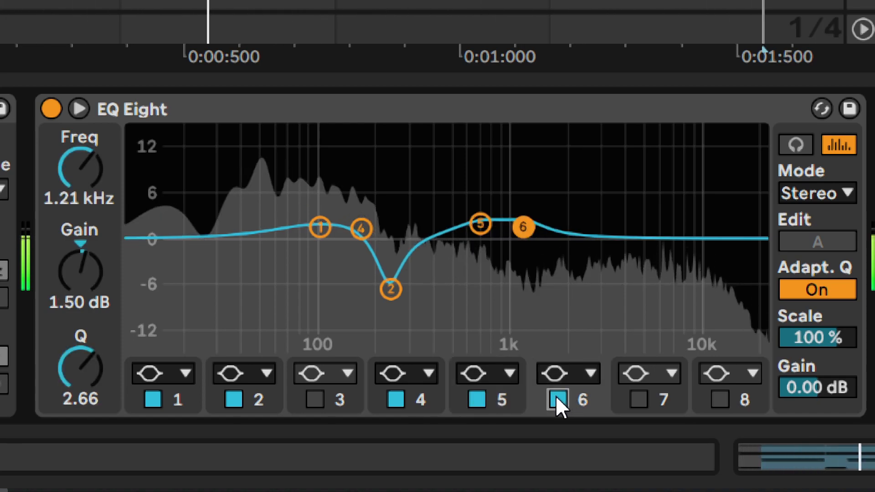
left_click(557, 399)
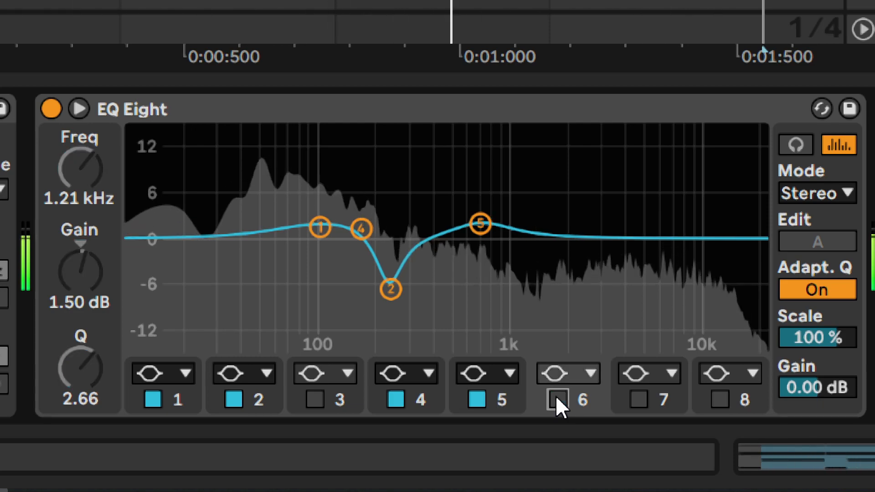
left_click(557, 399)
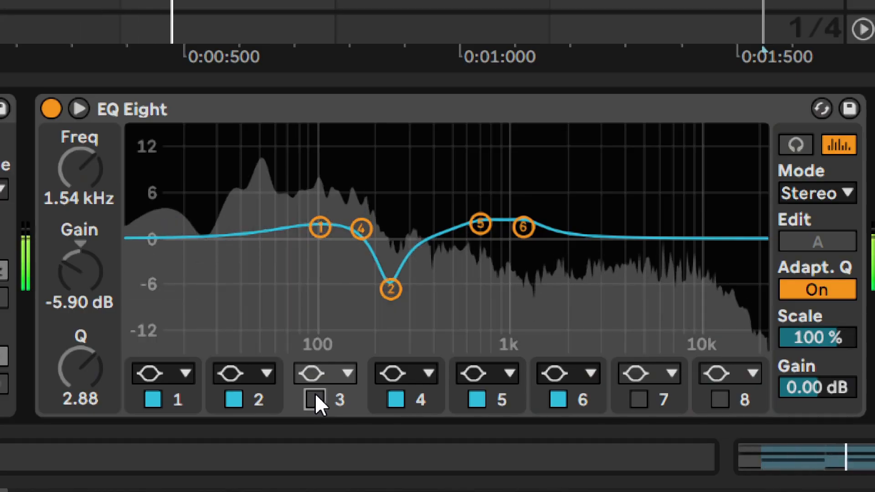
- Enable EQ Eight's band 3 cut of -5.90 dB at 1.54 kHz with Q 2.88, comparing it on and off
left_click(315, 398)
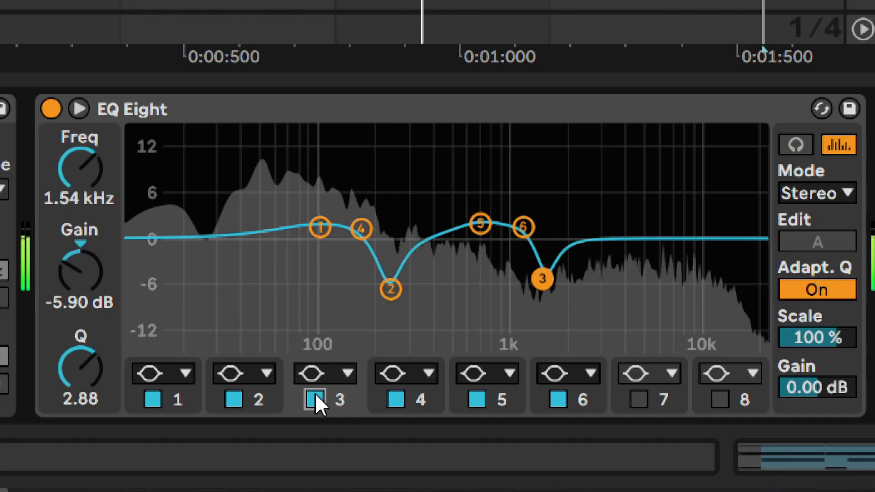
left_click(316, 398)
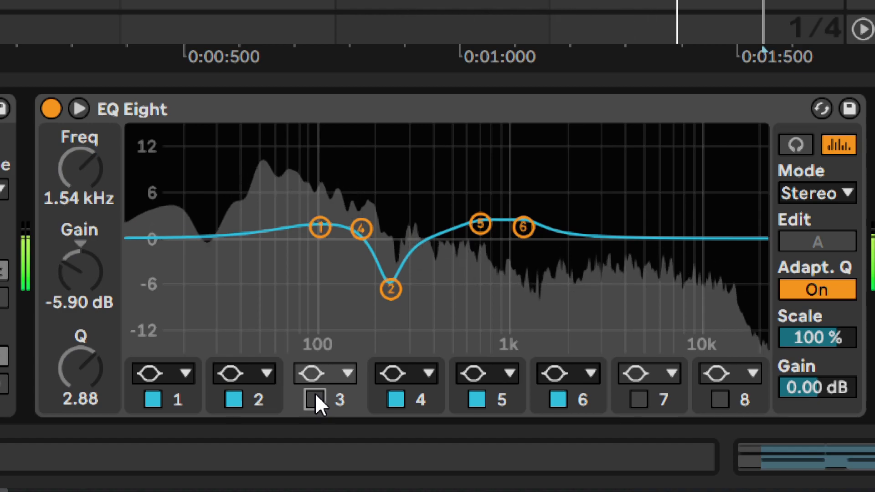
left_click(316, 397)
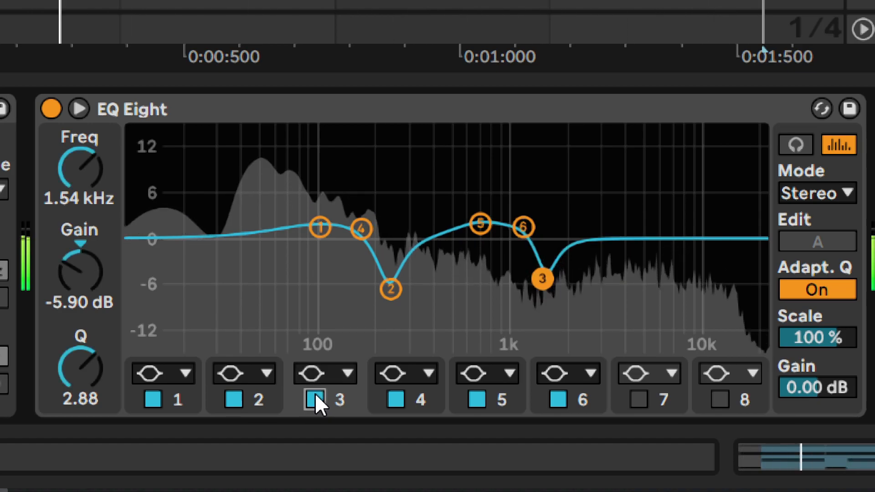
- Enable EQ Eight's band 8 cut of -2.10 dB at 5.13 kHz with Q 1.84, comparing it on and off
left_click(721, 392)
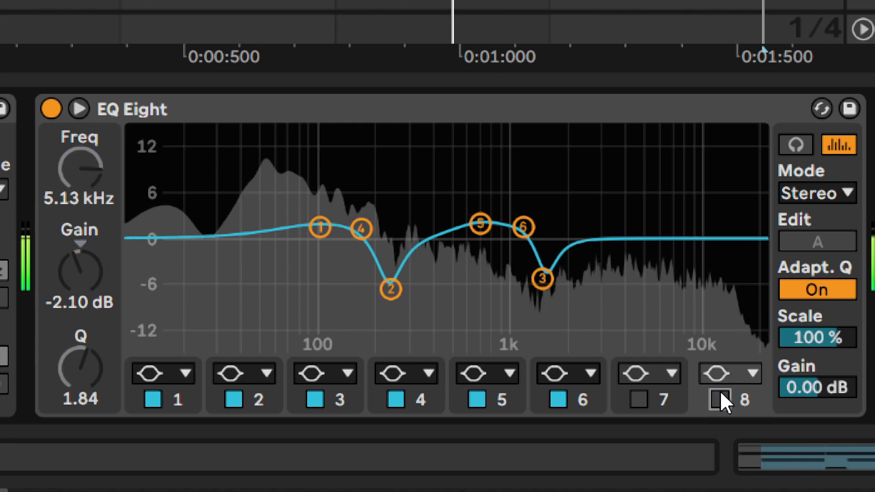
left_click(721, 395)
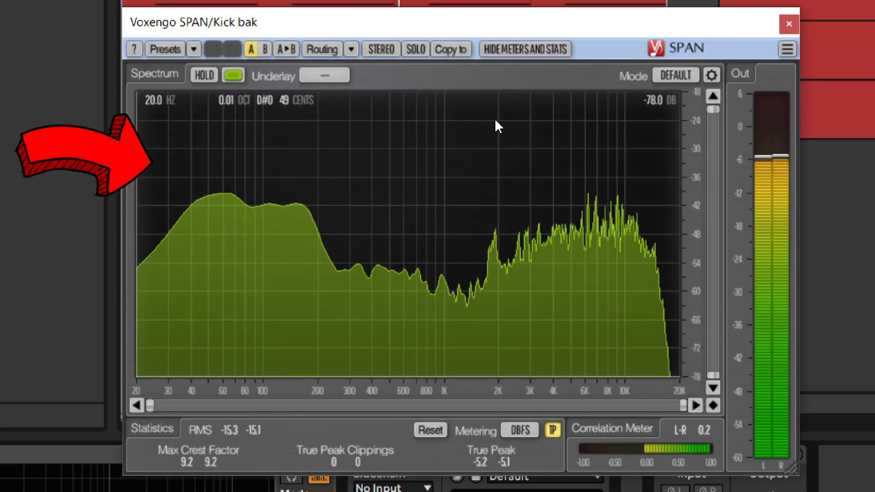
- Play the loop and compare it with the EQ Eight that has the band 3 notch bypassed and active
left_click_drag(496, 120, 589, 126)
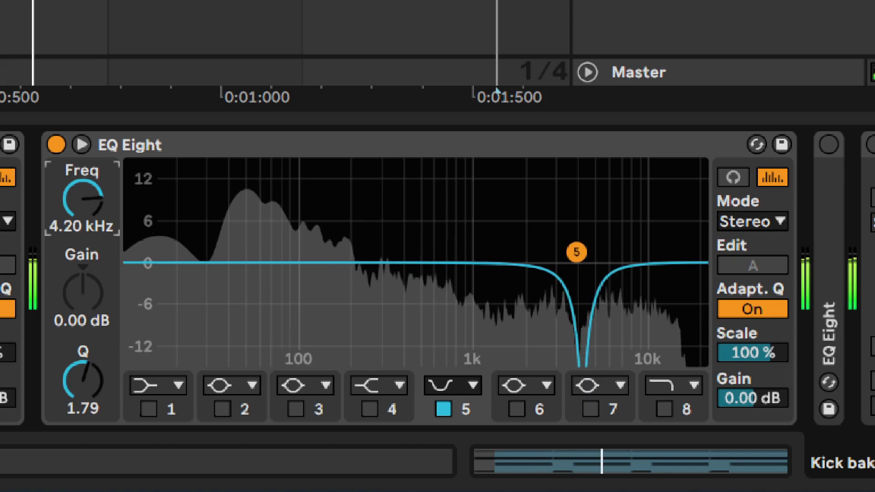
mouse_move(82, 199)
left_mouse_down()
mouse_move(83, 176)
mouse_move(82, 185)
left_mouse_up()
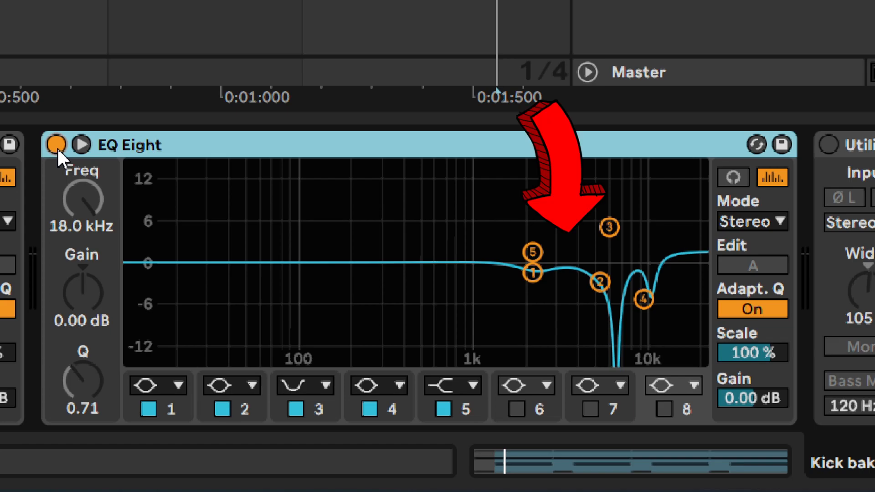
key("space")
left_click(57, 144)
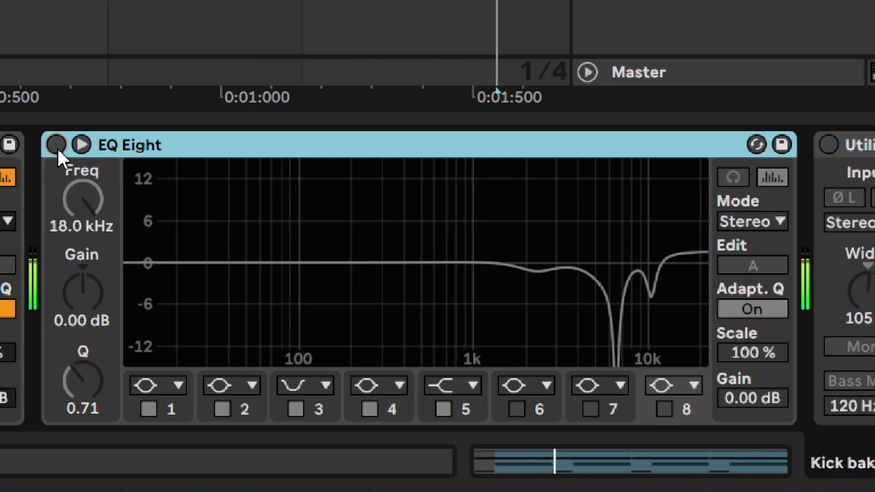
left_click(56, 146)
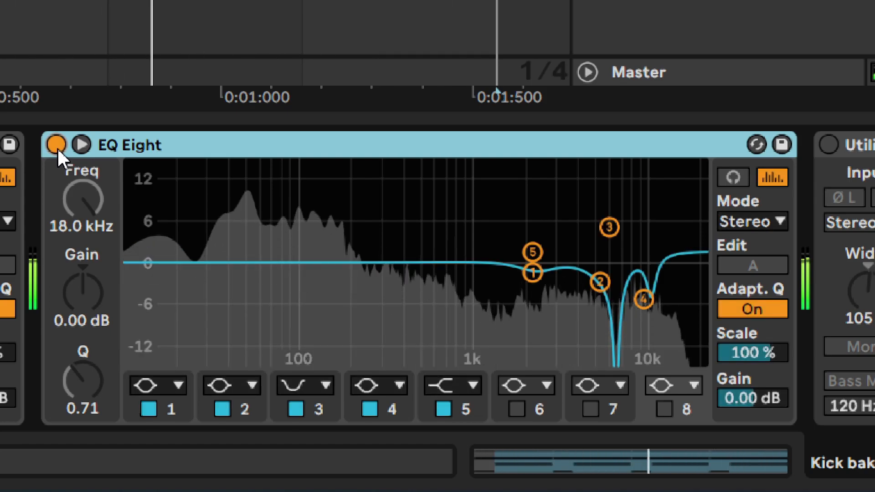
left_click(57, 146)
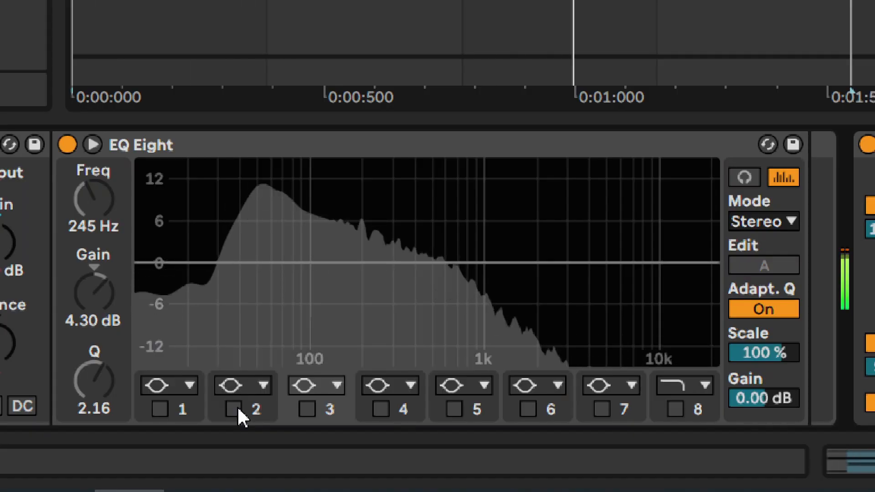
- Enable EQ Eight's band 2 boost of 9.30 dB at 152 Hz with Q 1.36, comparing it on and off
left_click(234, 408)
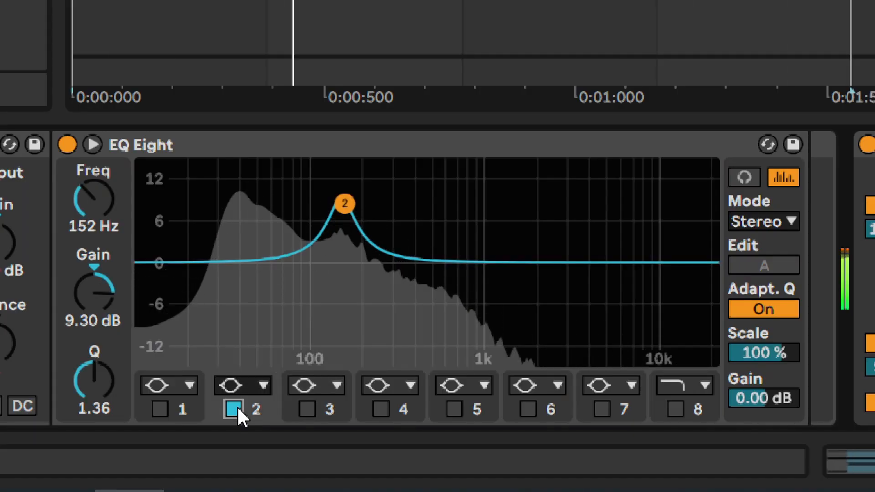
left_click(236, 408)
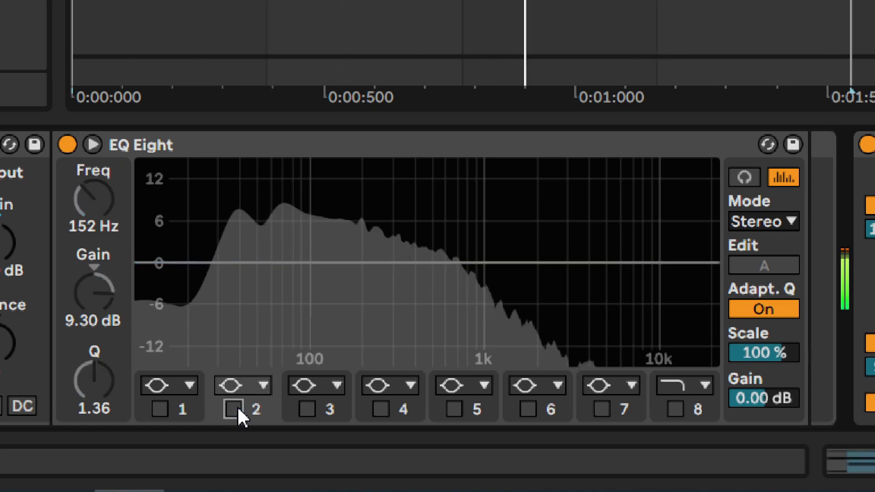
left_click(234, 408)
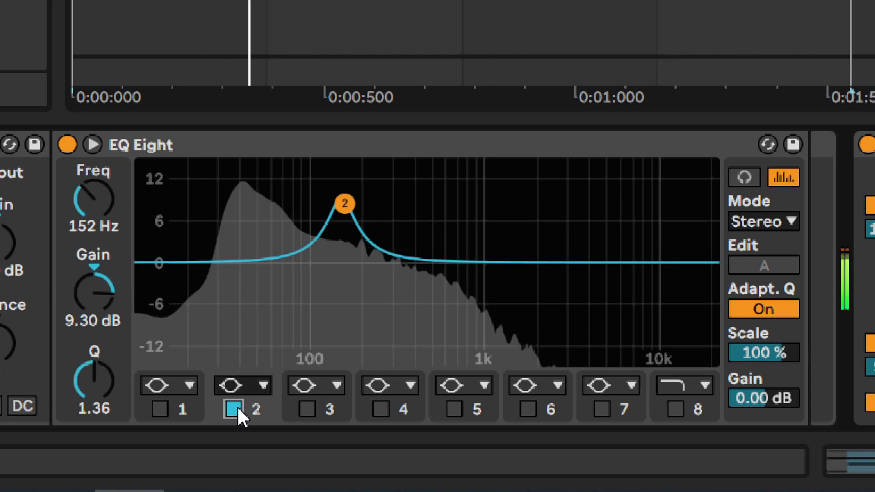
- Enable EQ Eight's band 3 boost of 4.30 dB at 245 Hz with Q 2.16, comparing it on and off
left_click(306, 409)
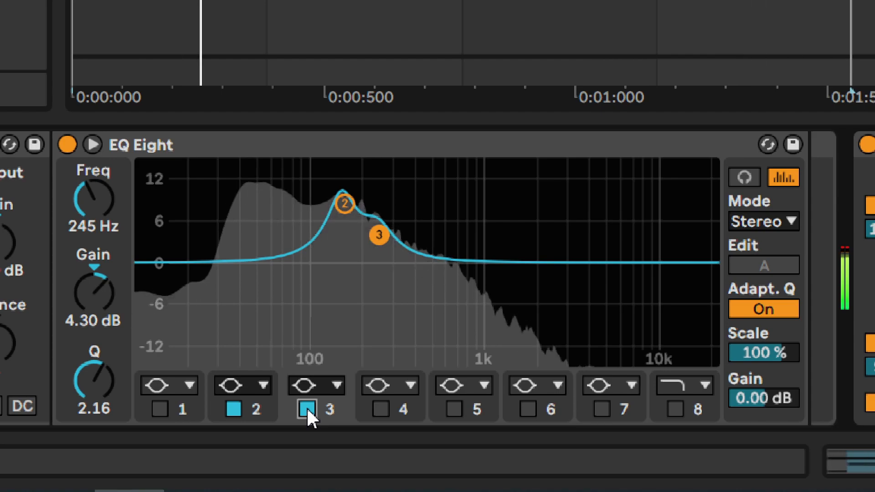
left_click(307, 409)
left_click(308, 409)
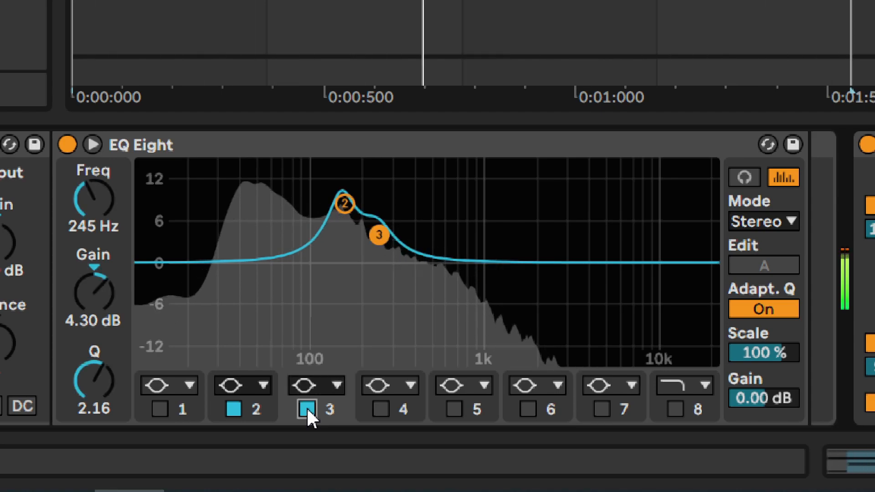
- Enable EQ Eight's band 1 boost of 2.10 dB at 45.9 Hz with Q 2.16, comparing it on and off
left_click(159, 409)
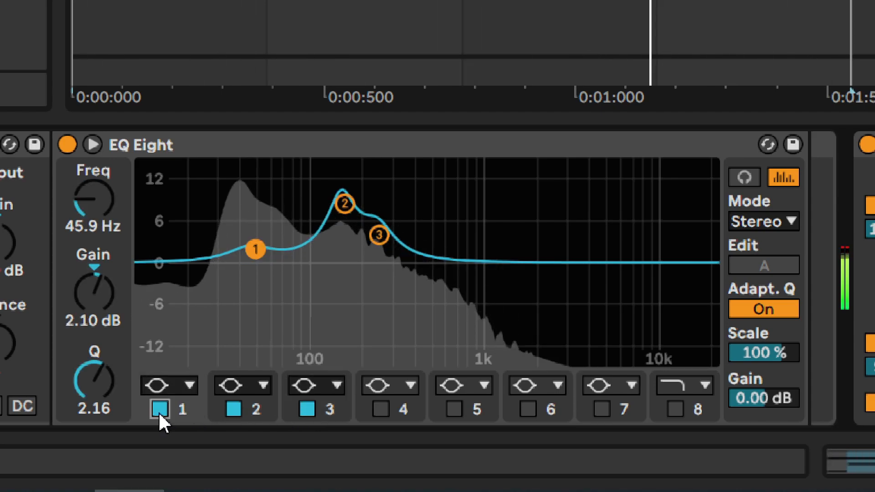
left_click(160, 409)
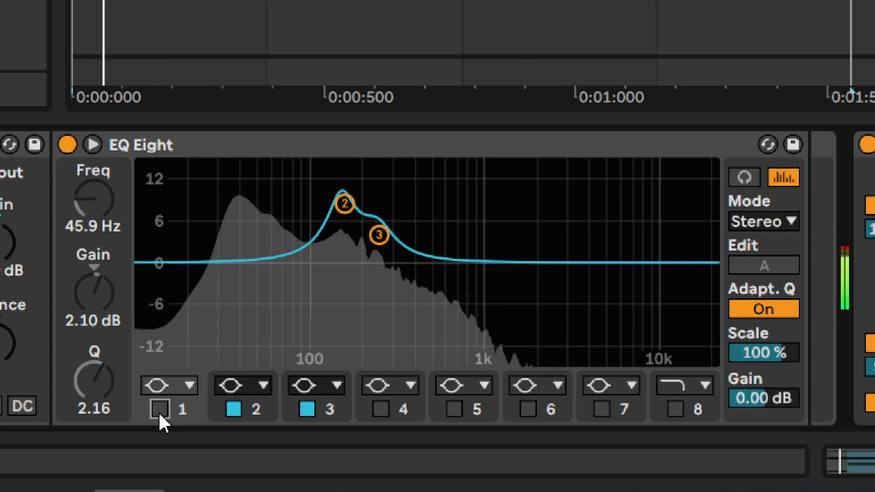
left_click(160, 409)
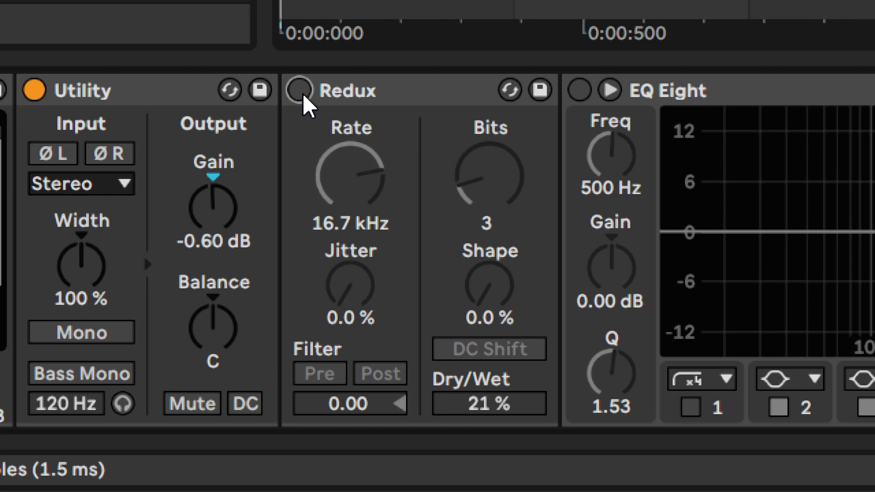
- Enable Redux (16.7 kHz rate, 3 bits, 21 % Dry/Wet), comparing it on and off, and activate its DC Shift
left_click(301, 93)
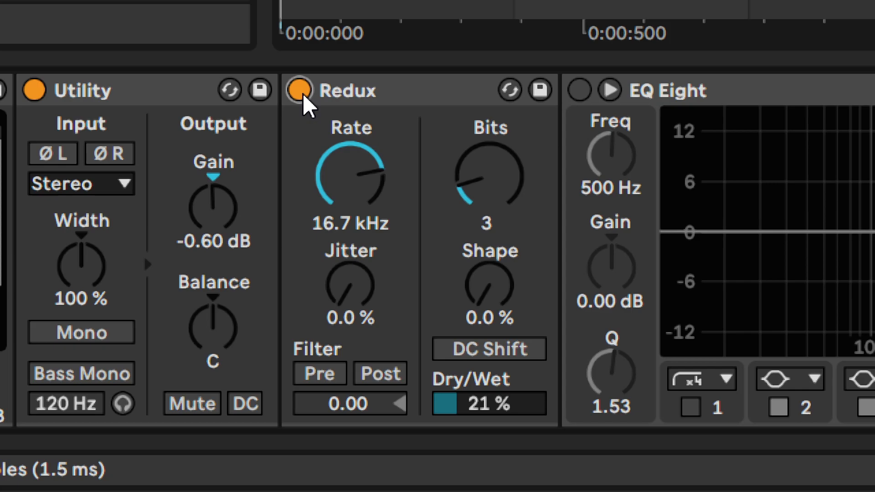
left_click(300, 90)
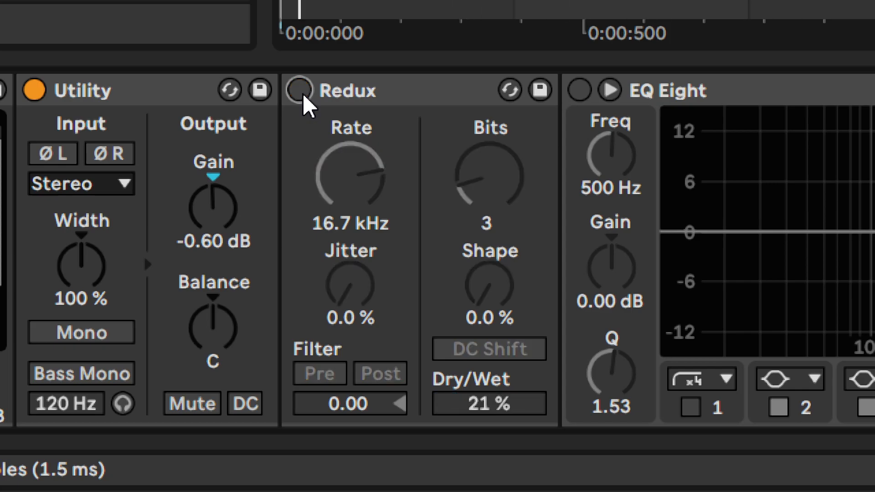
left_click(300, 90)
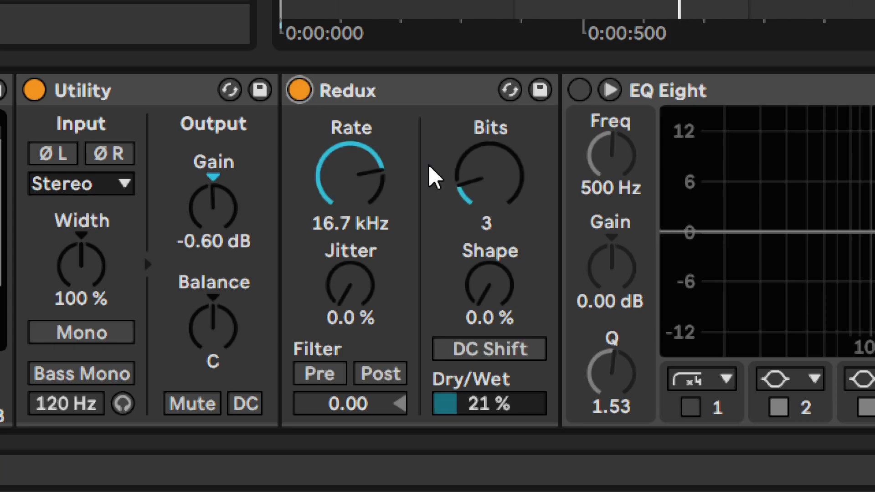
left_click(496, 352)
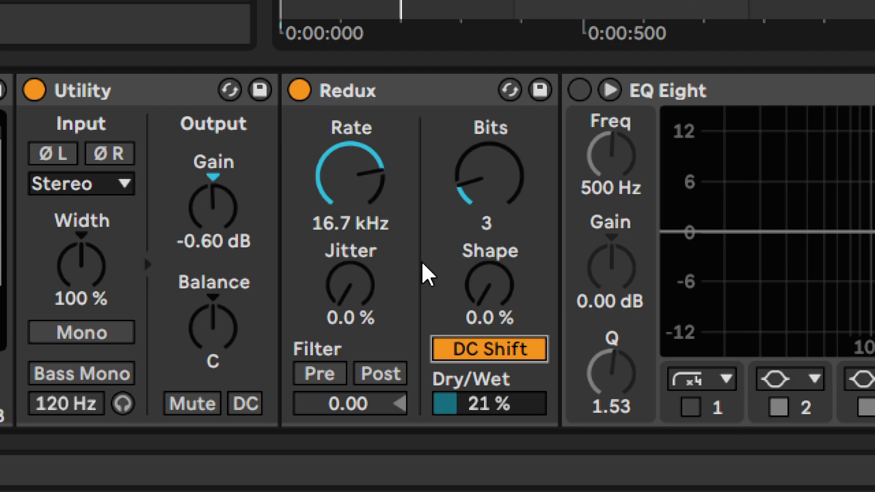
- Enable the EQ Eight after Redux with its band 2 and 3 cuts, comparing it on and off
left_click(579, 91)
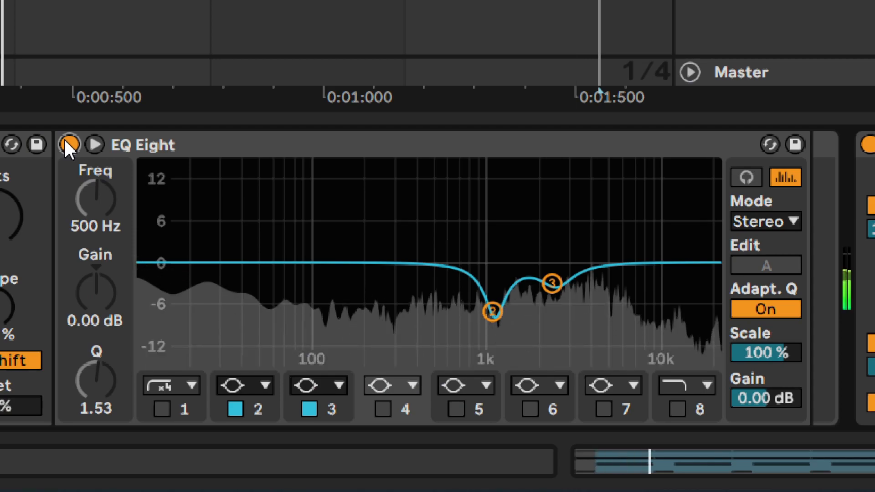
left_click(65, 141)
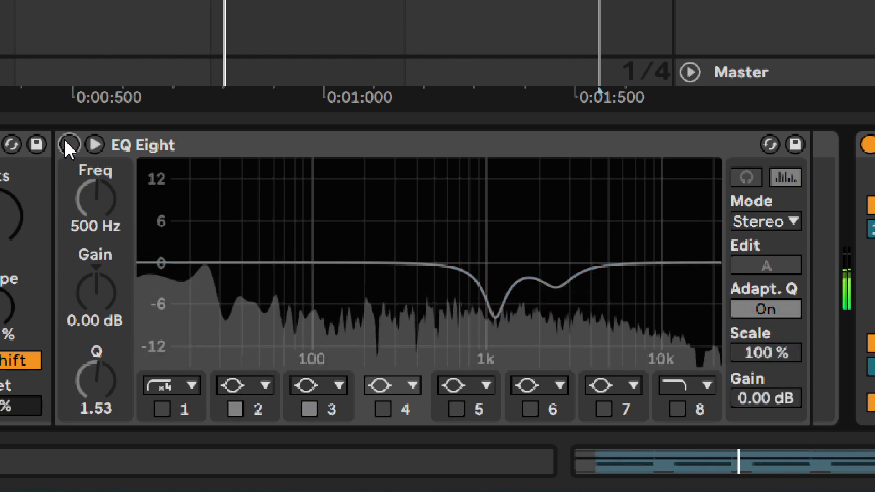
left_click(69, 145)
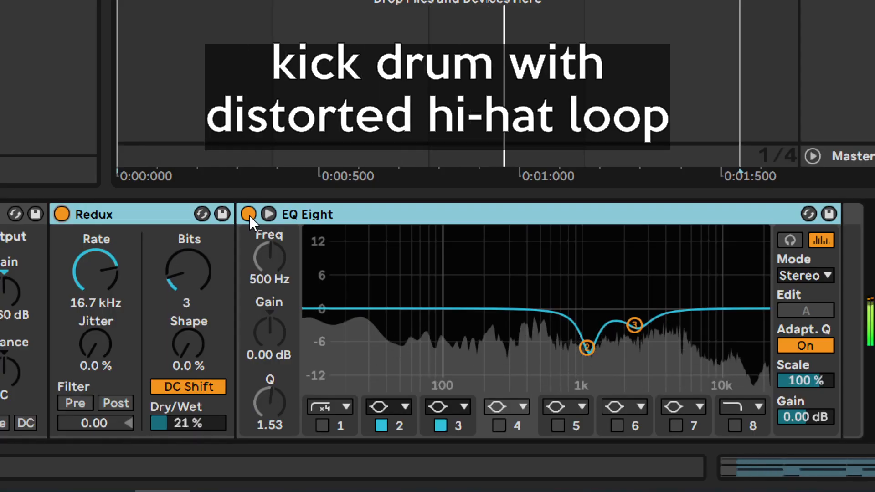
- Compare the kick with and without the distorted hi-hat loop by toggling Redux and EQ Eight together during playback
left_click(249, 214)
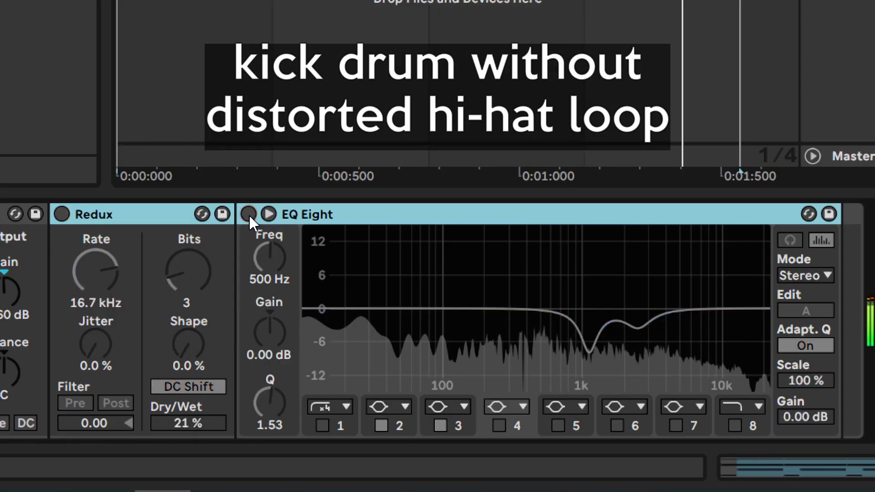
left_click(249, 215)
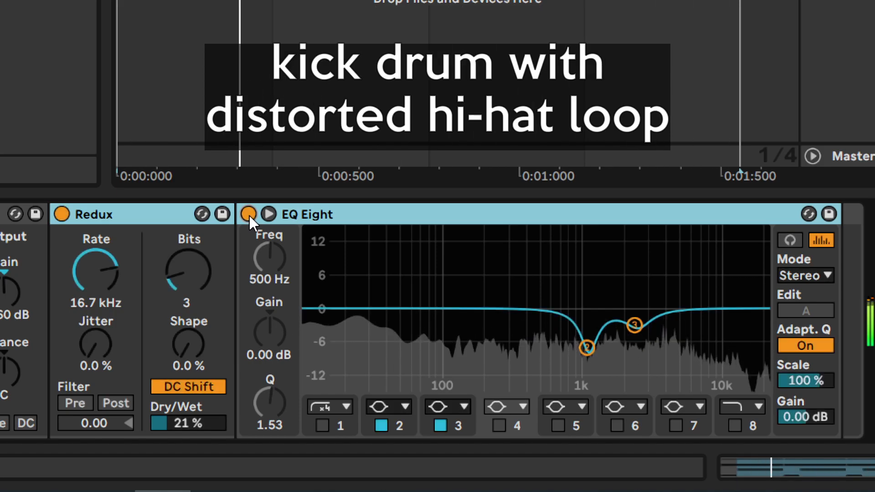
left_click(248, 214)
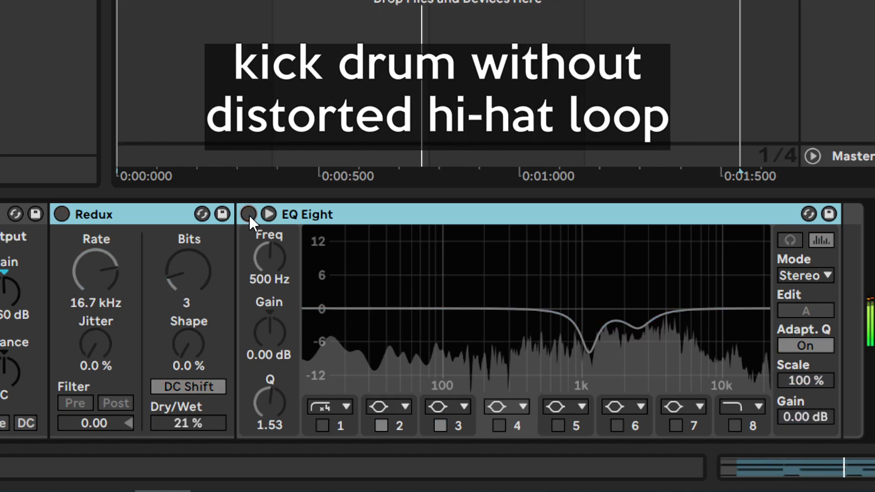
left_click(249, 214)
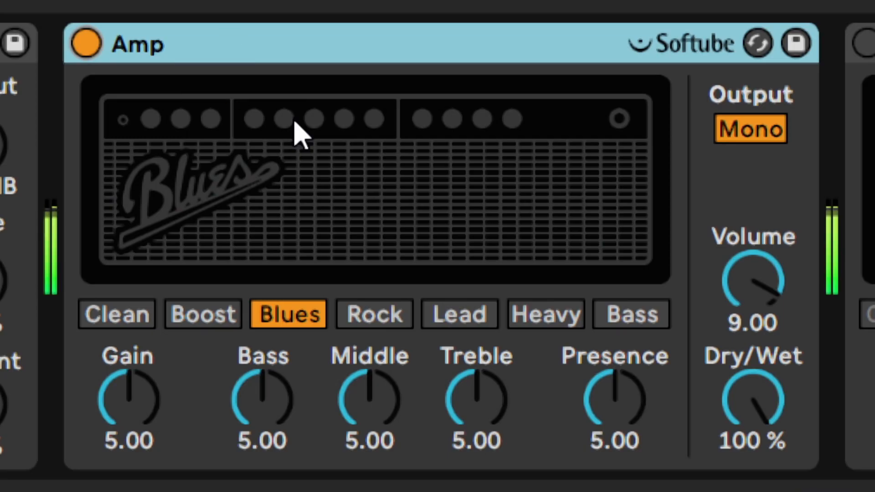
- Compare the Amp on and off during playback and set its Dry/Wet to 56 %
left_click(86, 44)
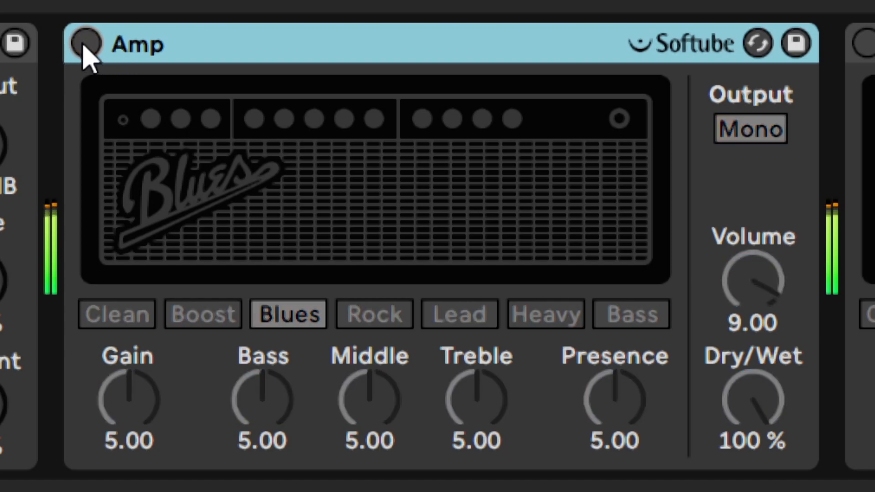
left_click(86, 44)
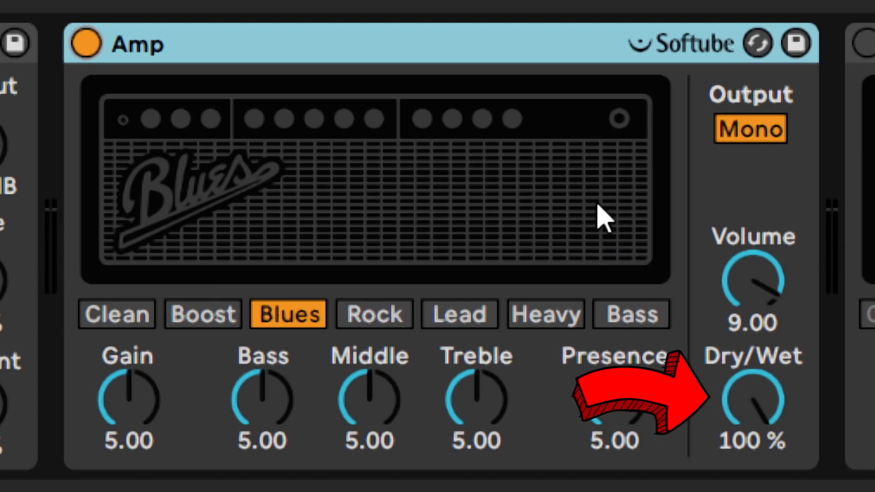
left_click_drag(737, 411, 737, 450)
type("56")
key("Return")
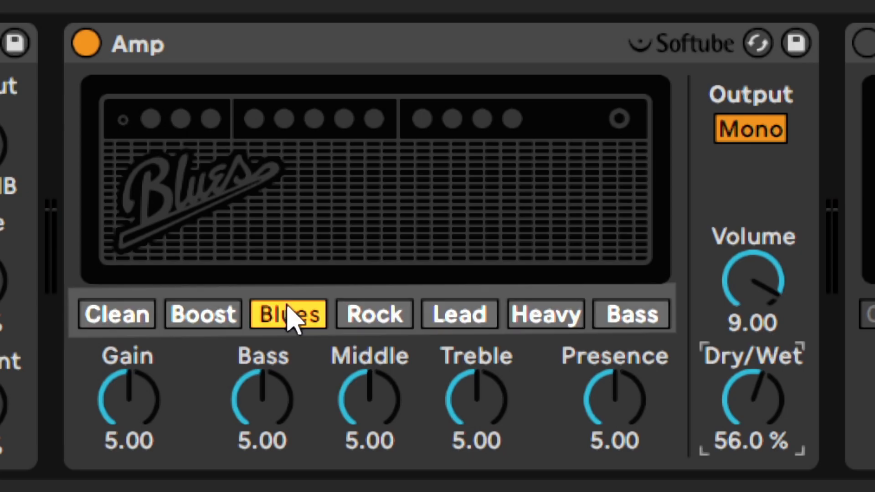
- Audition the Amp's Rock, Lead, Heavy, Bass and Clean models, and choose Boost
left_click(365, 319)
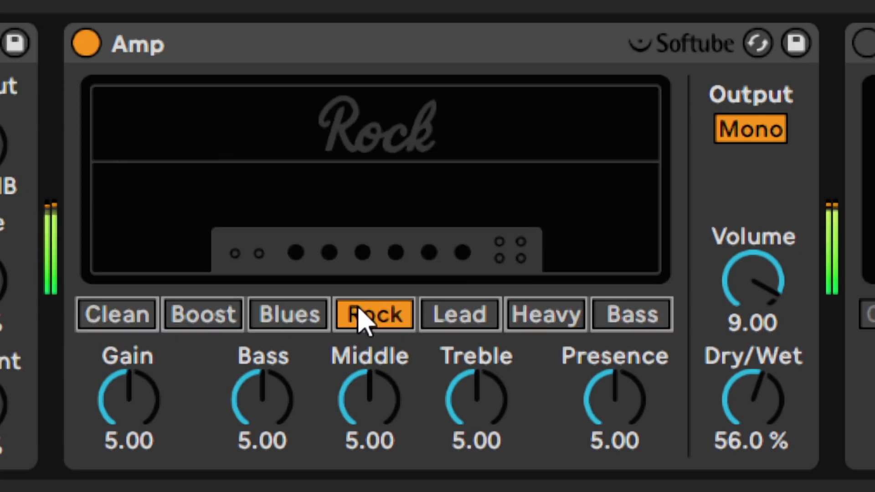
left_click(449, 324)
left_click(558, 325)
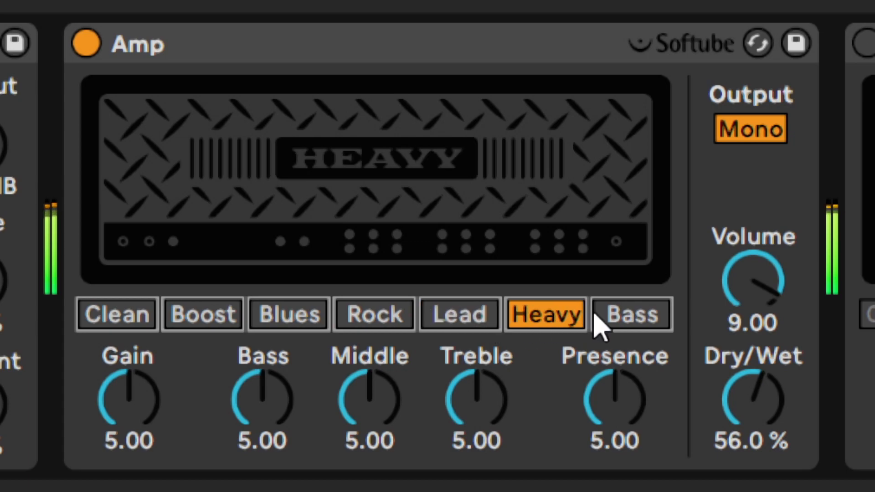
left_click(625, 322)
left_click(124, 322)
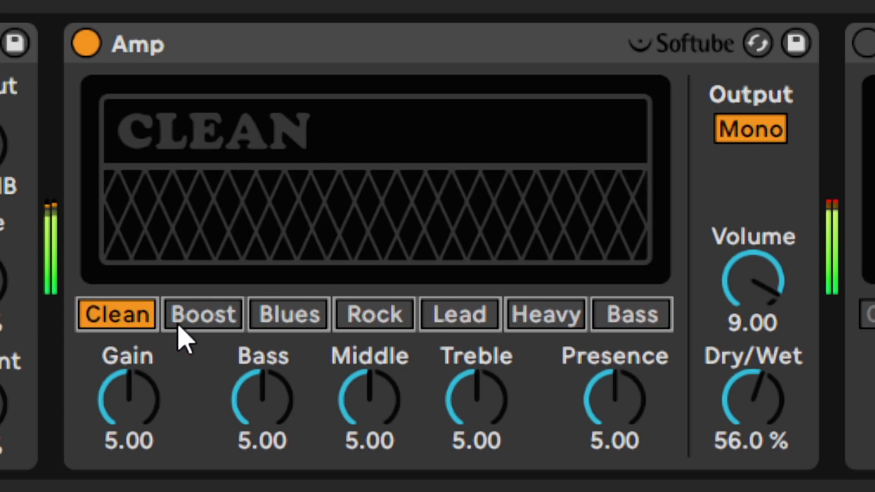
left_click(203, 324)
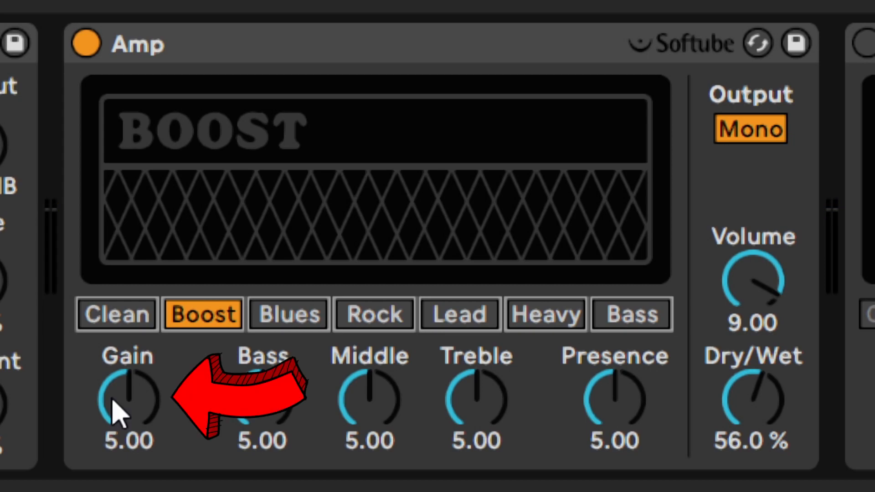
- Set the Amp's Gain to 5.85
mouse_move(114, 410)
left_mouse_down()
mouse_move(113, 375)
mouse_move(113, 447)
mouse_move(114, 410)
left_mouse_up()
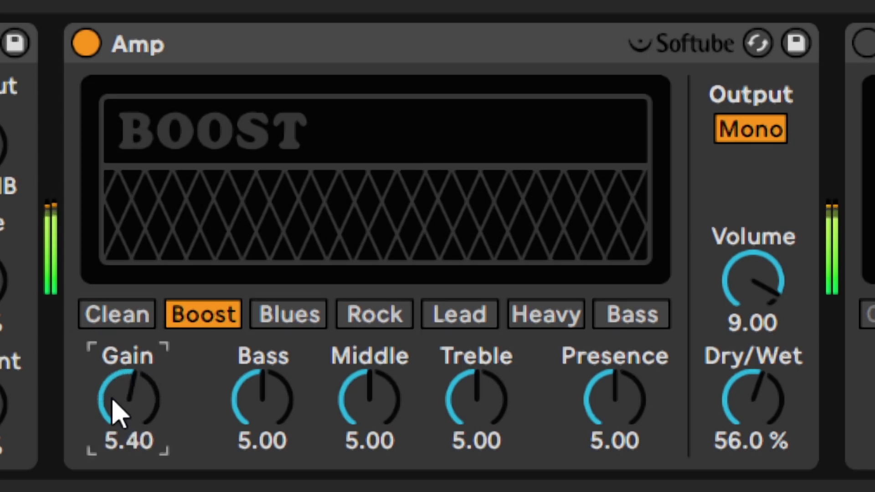
type("5.85")
key("Return")
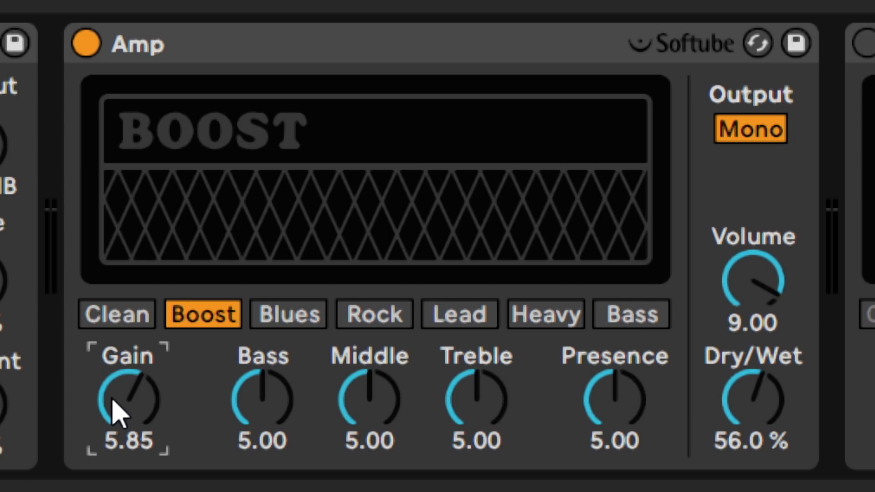
- Set the Amp's Bass to 4.45, Middle to 7.30 and Treble to 0
left_click(257, 410)
type("4.45")
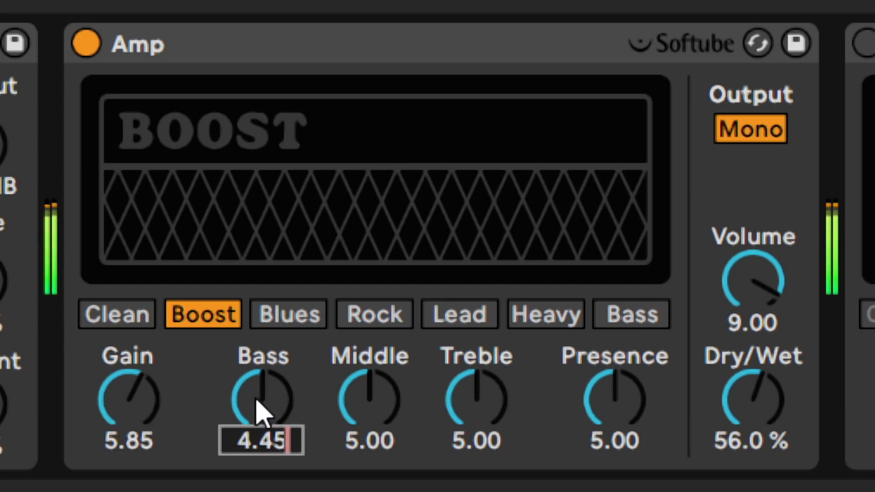
key("Return")
left_click(375, 405)
type("7.")
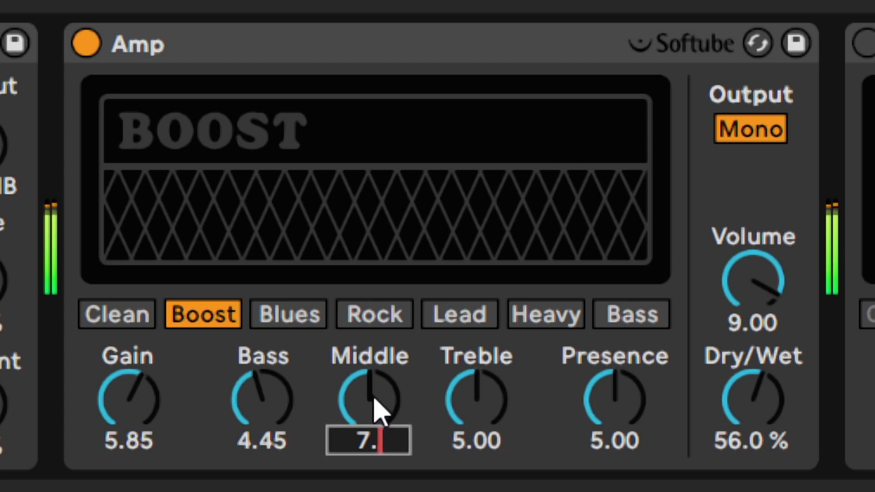
type("30")
key("Return")
left_click(498, 409)
type("0")
key("Return")
- Set the Amp's Presence to 2.90 and its Volume to 8.90
left_click(591, 402)
type("2.")
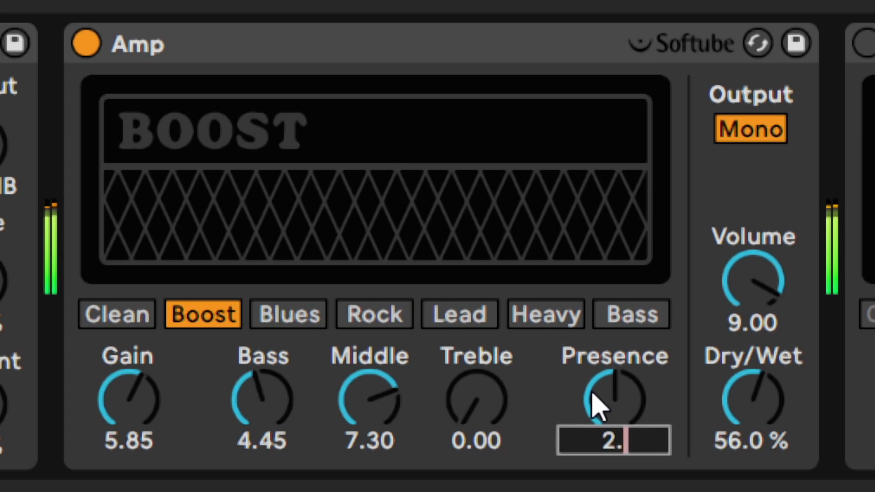
type("90")
key("Return")
left_click(738, 298)
type("8.9")
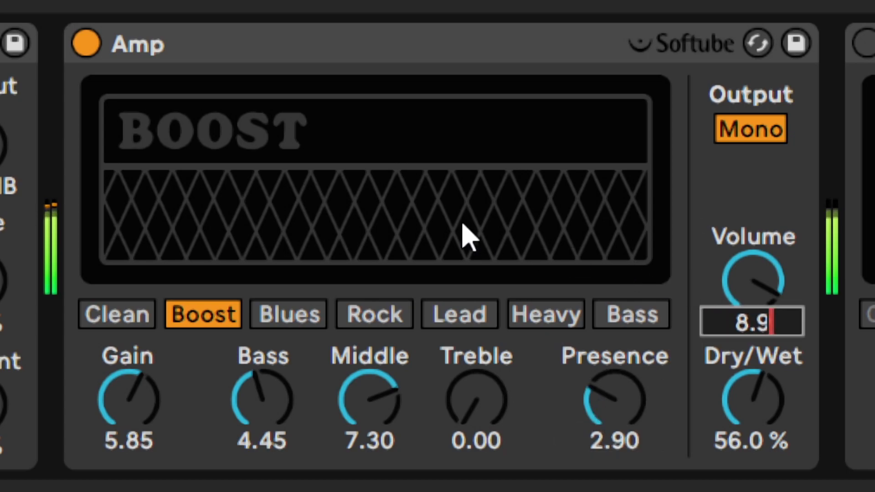
key("Return")
- Compare the kick with the Amp bypassed and active, and do the same for the first Cabinet during playback
left_click(81, 42)
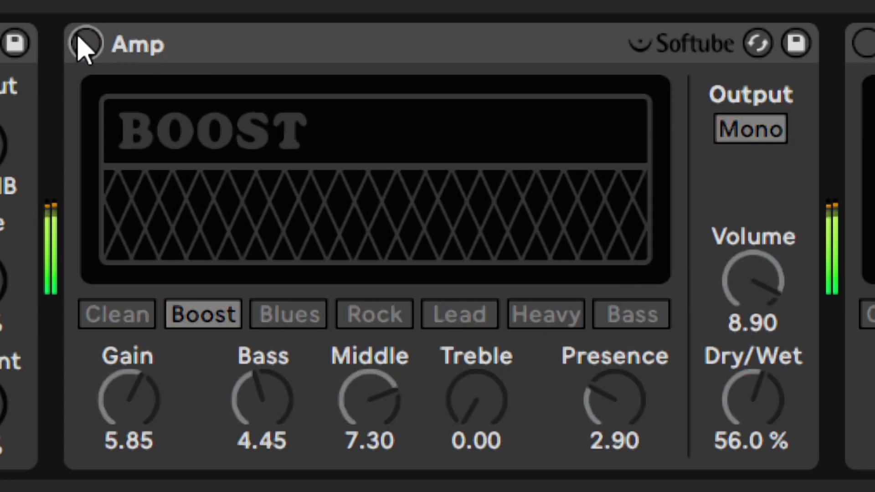
left_click(85, 43)
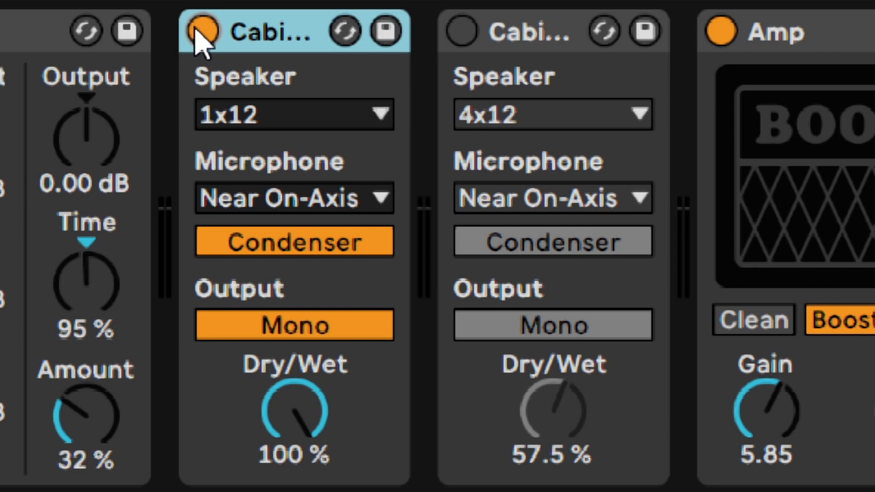
left_click(199, 33)
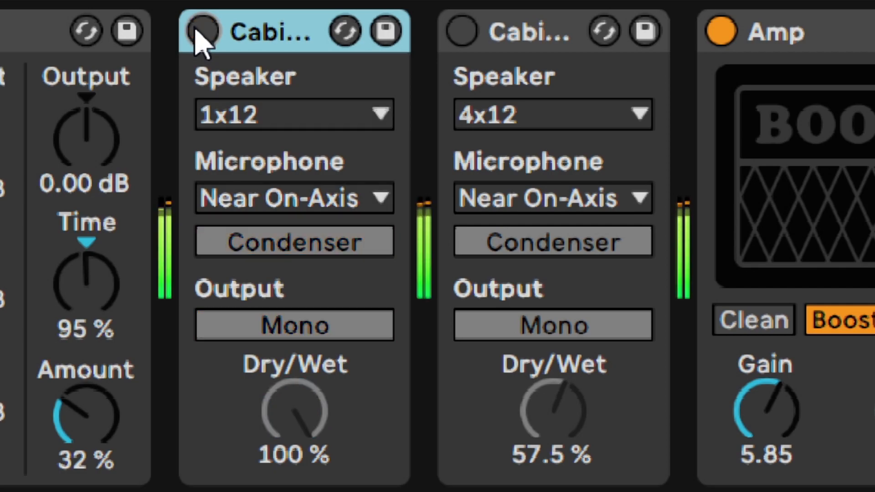
left_click(201, 33)
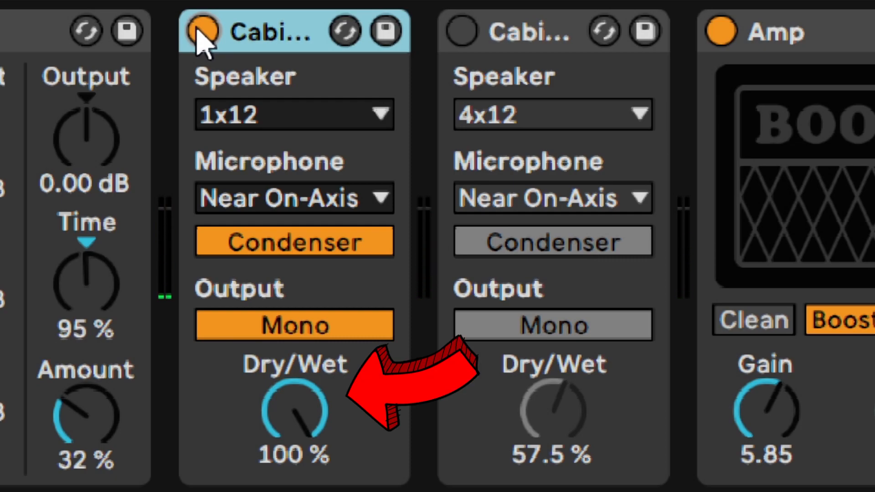
- Set the first Cabinet's Dry/Wet to 57.5 %
left_click_drag(297, 410, 297, 490)
type("57.5")
key("Return")
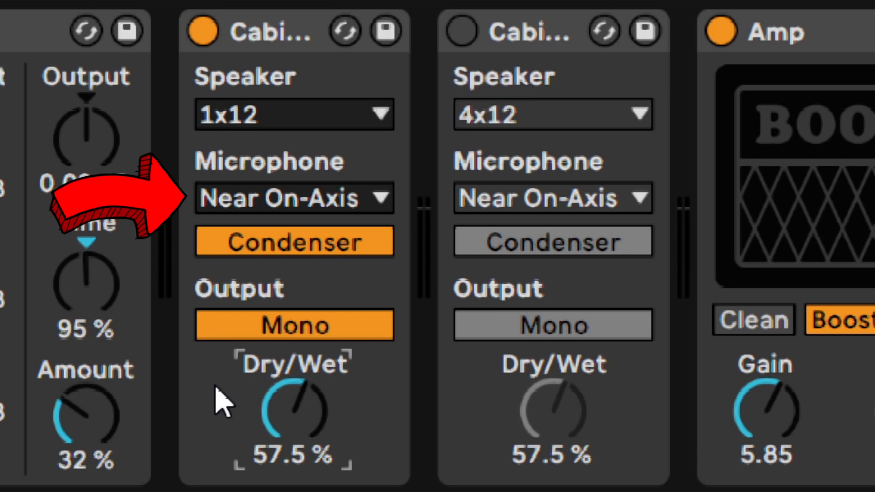
- Audition the first Cabinet's speaker types, including 4x10 Bass, and choose 4x12
left_click(238, 113)
left_click(236, 189)
scroll(255, 115, "down", 3)
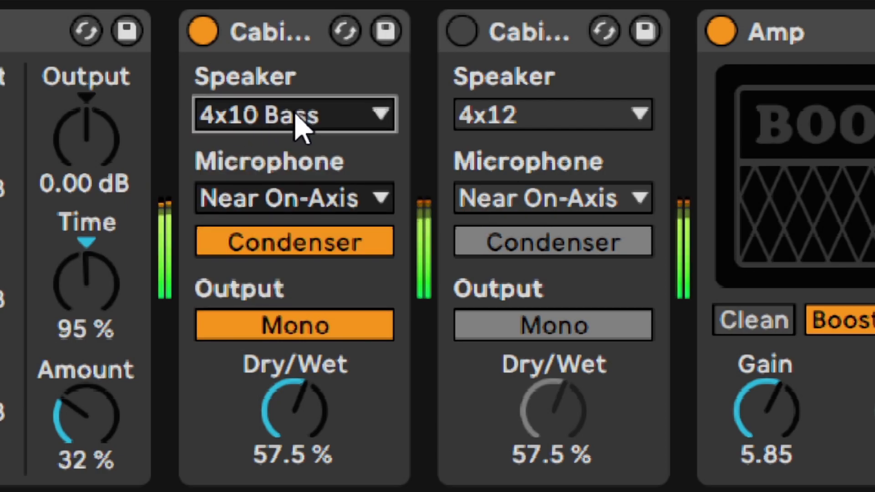
scroll(299, 125, "up", 2)
- Audition the first Cabinet's Far microphone position and Dynamic microphone type, and return to Near On-Axis and Condenser
left_click(293, 200)
left_click(276, 274)
key("Down")
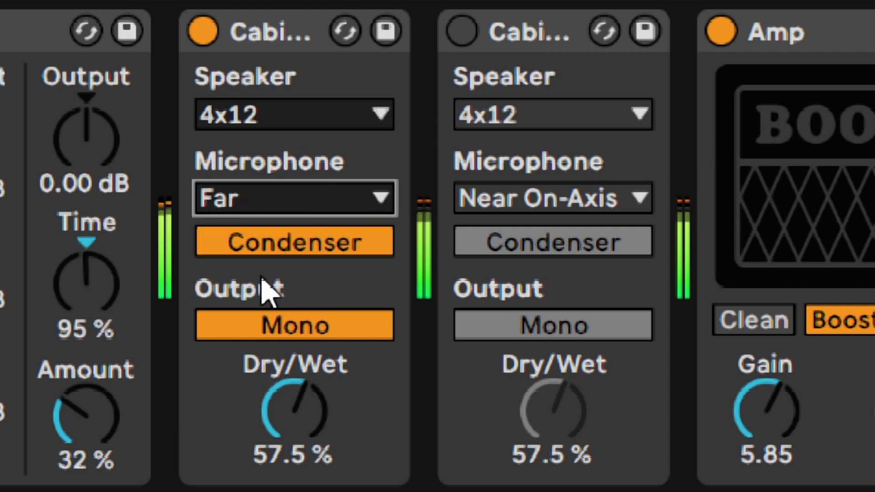
key("Up")
key("Up")
left_click(260, 252)
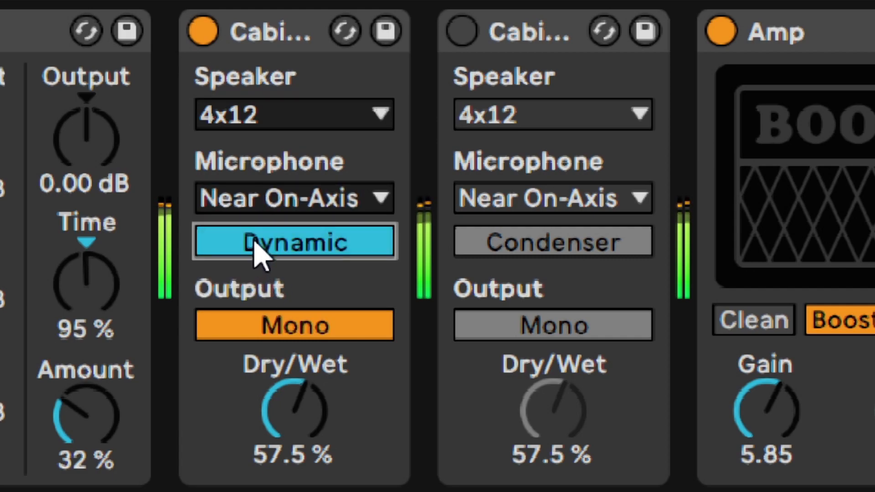
left_click(255, 244)
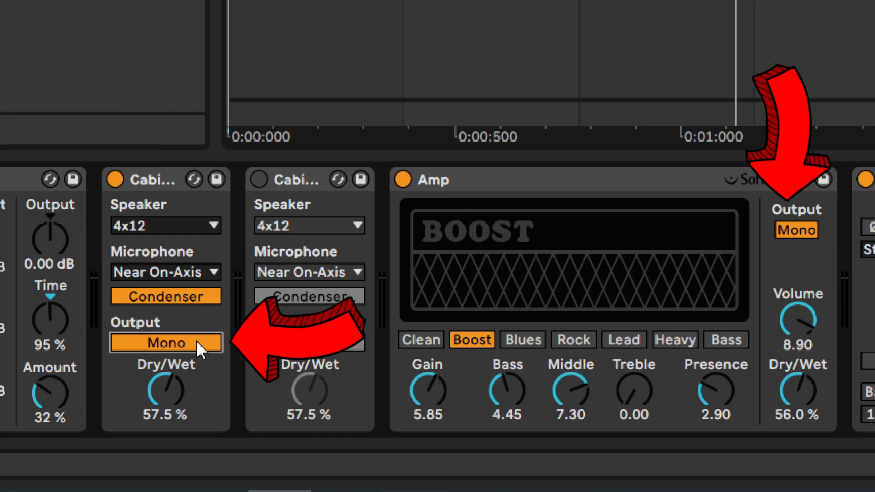
- Compare Dual and Mono output on the first Cabinet and the Amp during playback, leaving both on Mono
left_click(196, 343)
left_click(795, 231)
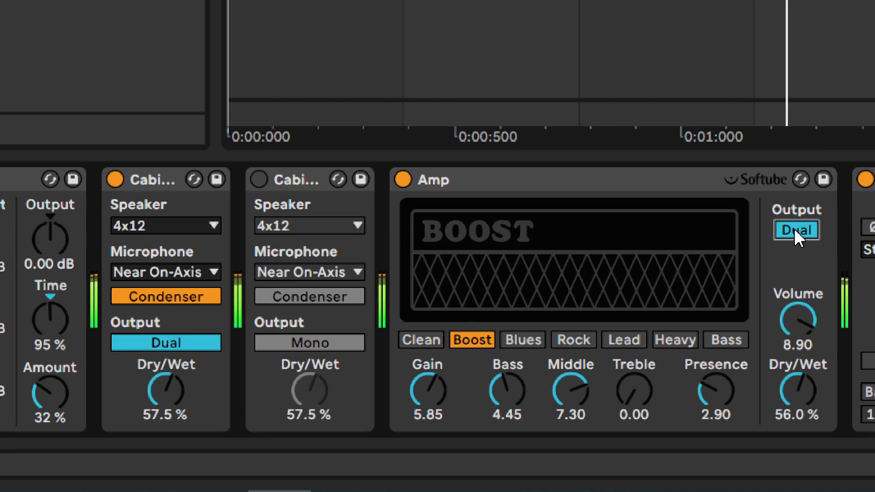
left_click(795, 230)
left_click(174, 341)
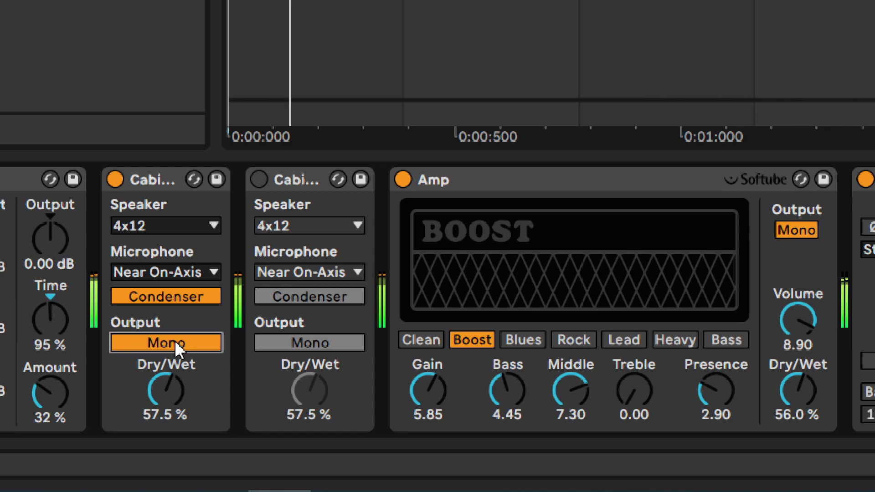
left_click(174, 341)
left_click(797, 229)
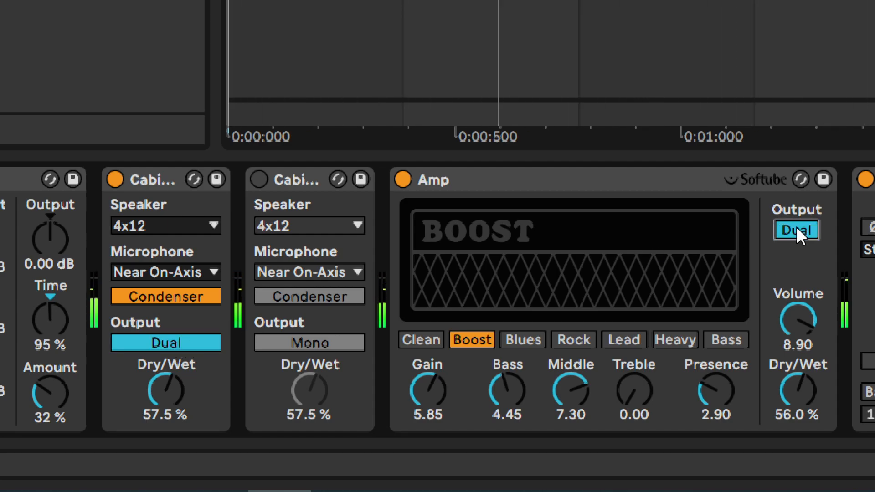
left_click(797, 229)
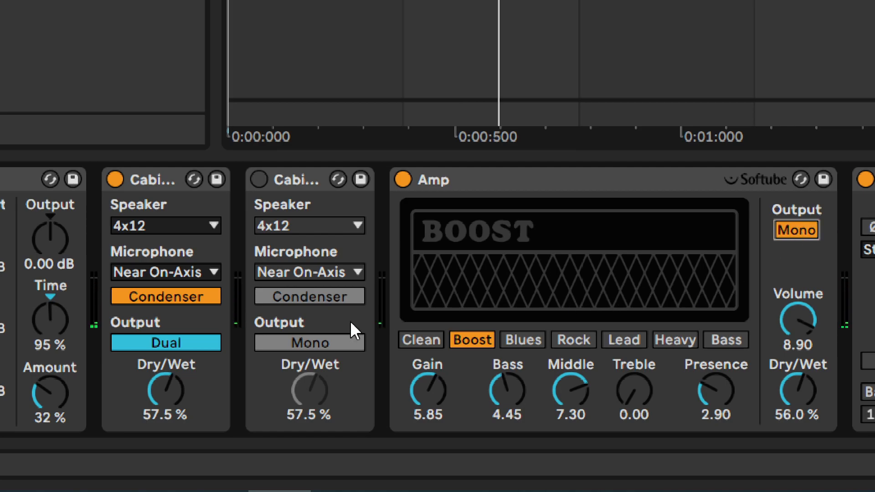
left_click(182, 341)
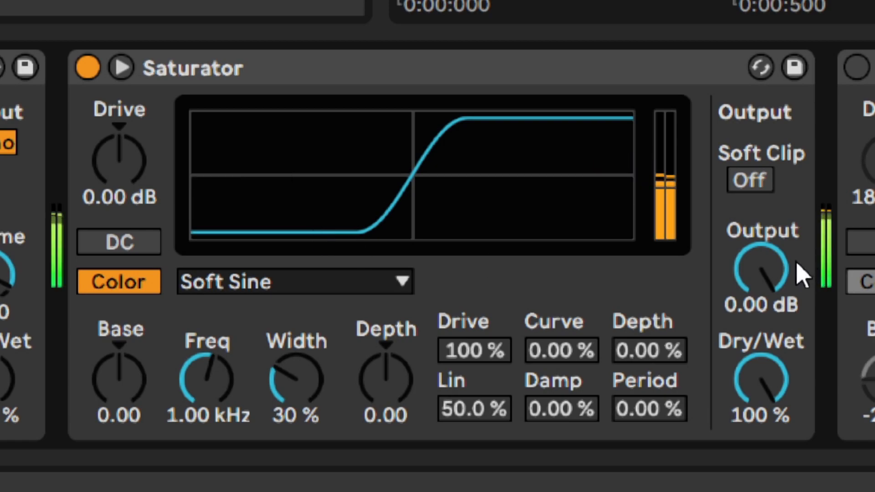
- Set the Saturator's Output to -15 dB and its main Drive to 18.5 dB
left_click_drag(793, 279, 781, 337)
type("-36")
key("Return")
type("15")
key("Return")
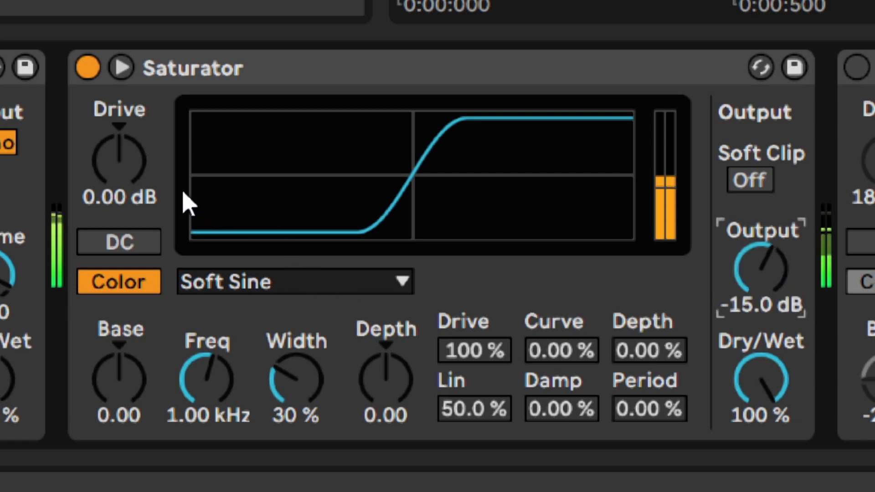
left_click_drag(127, 172, 128, 137)
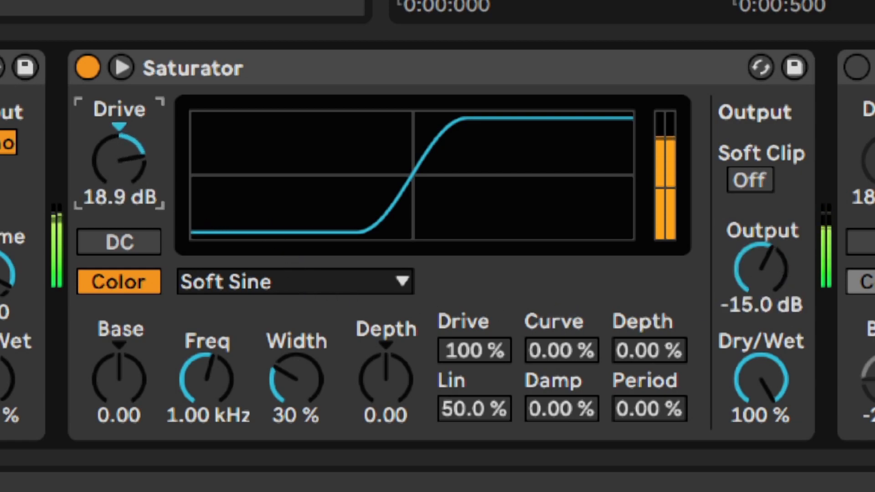
type("18.5")
key("Return")
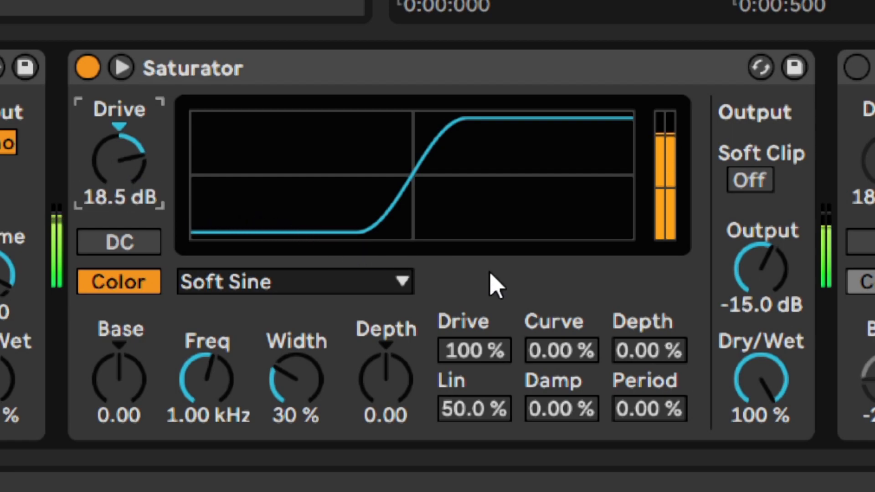
- Audition the Saturator's Analog Clip, Medium Curve, Sinoid Fold and Digital Clip shapes, and choose Waveshaper
left_click(246, 286)
left_click(244, 312)
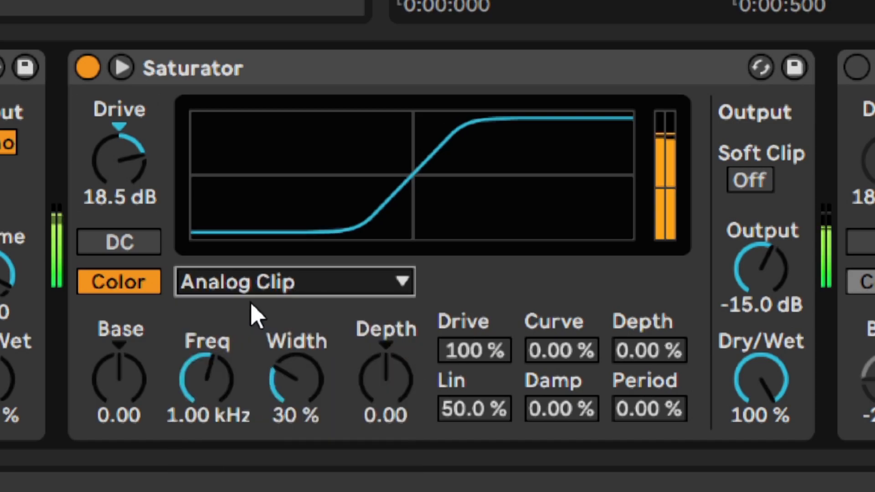
key("Down")
key("Down")
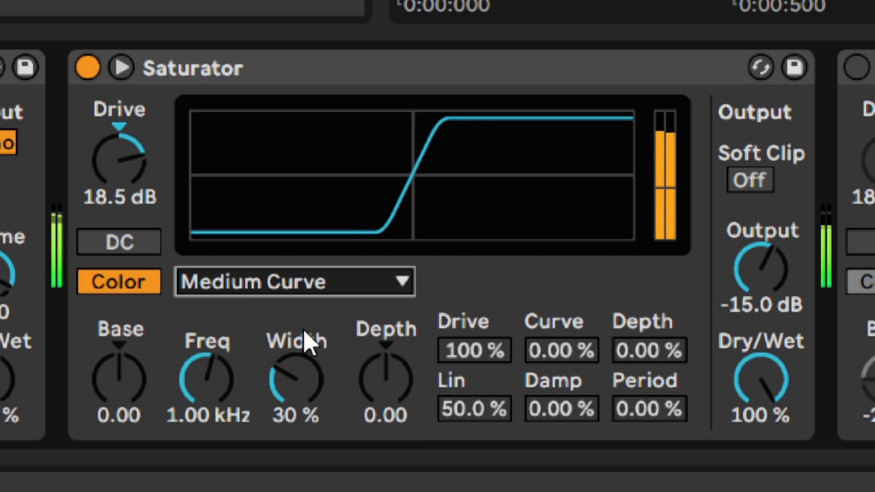
key("Down")
key("Down")
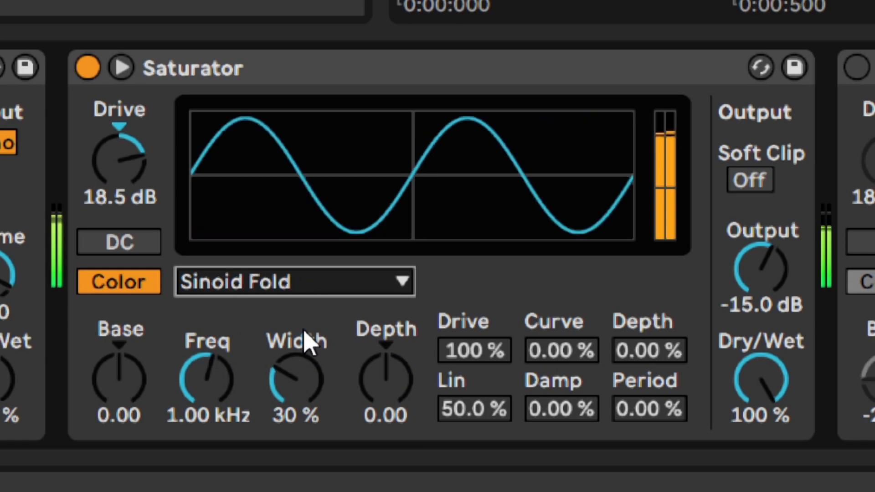
key("Down")
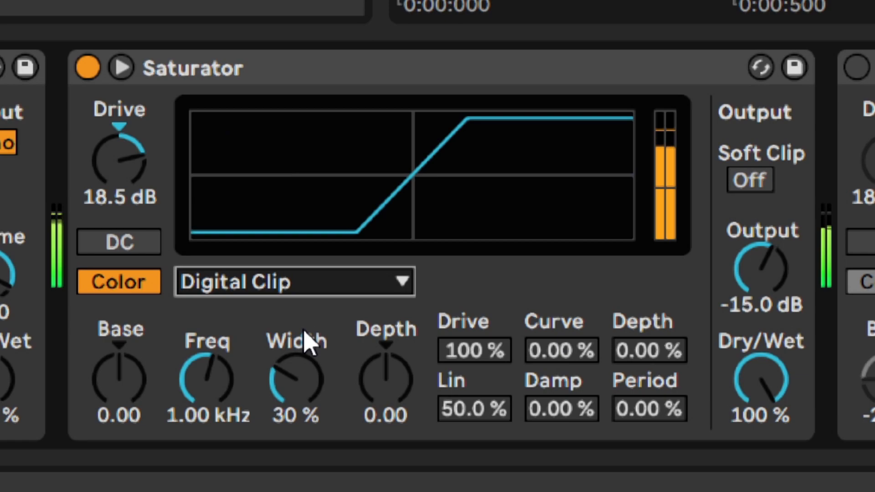
key("Down")
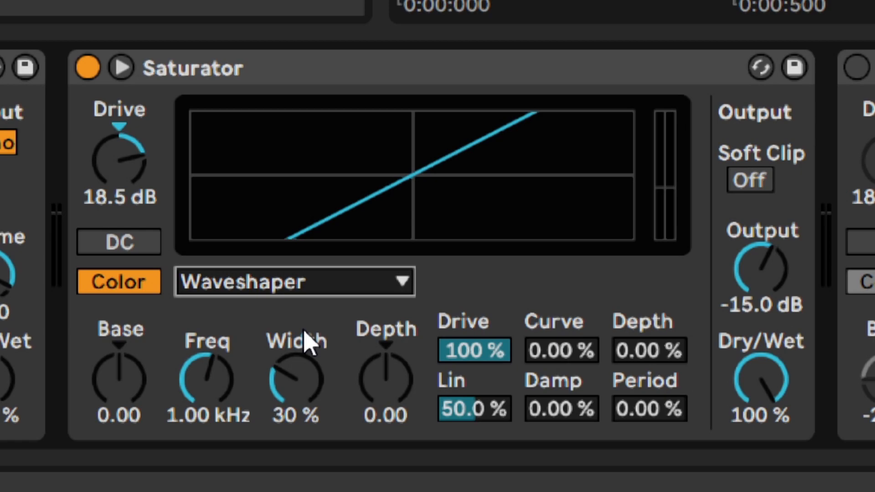
- Set the Saturator's Waveshaper Drive to 82 %, Curve to 24 % and Depth to 55 %
left_click_drag(488, 351, 488, 412)
type("82")
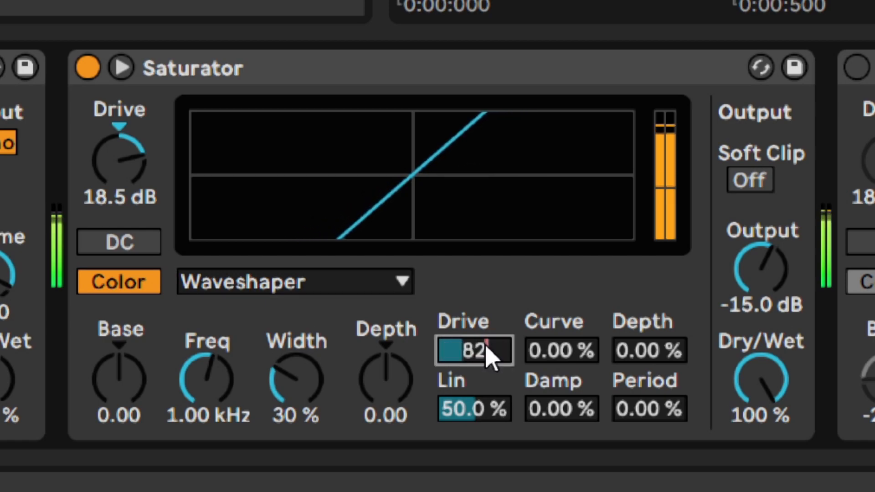
key("Return")
left_click_drag(573, 358, 573, 305)
type("24")
key("Return")
left_click_drag(629, 363, 629, 269)
type("55")
key("Return")
- Set the Saturator's Waveshaper Period to 24 %, Damp to 7 % and Lin to 60 %
left_click(650, 409)
left_click_drag(650, 409, 649, 314)
type("24")
key("Return")
left_click_drag(561, 410, 561, 312)
type("7")
key("Return")
left_click_drag(483, 408, 483, 358)
type("60")
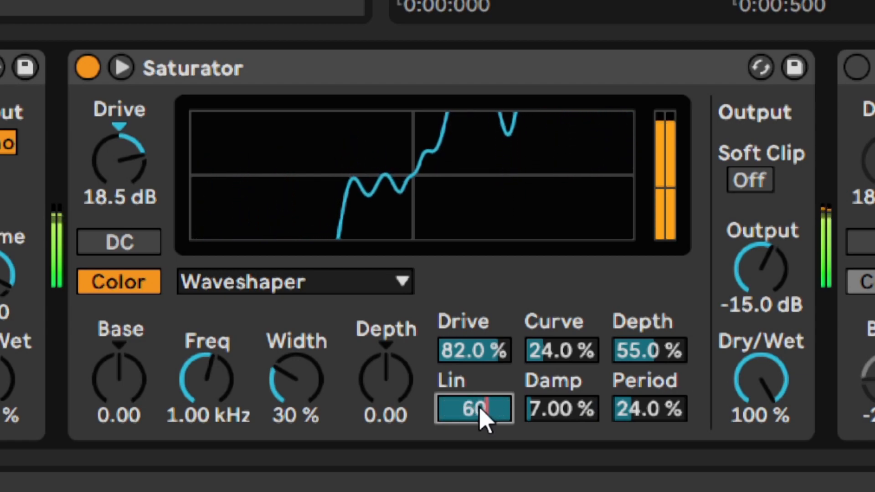
key("Return")
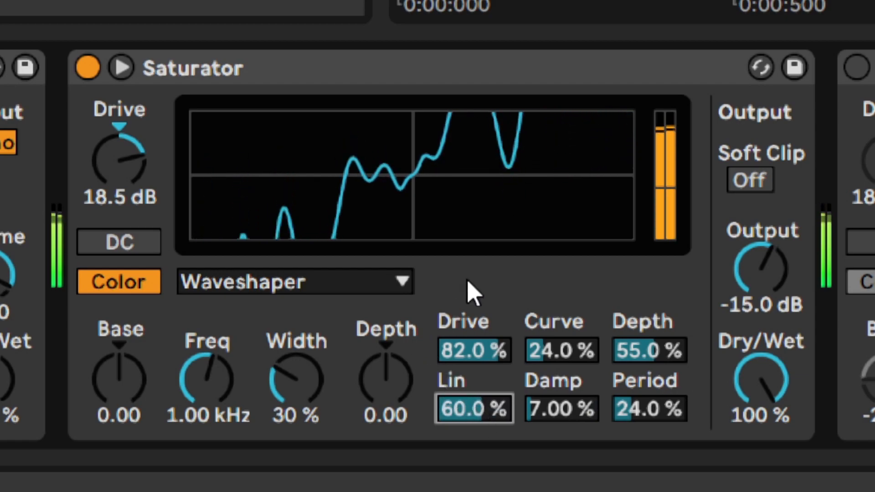
- Compare the Saturator with its Color section off and on, leaving Color enabled
left_click(128, 292)
left_click(128, 293)
left_click(128, 292)
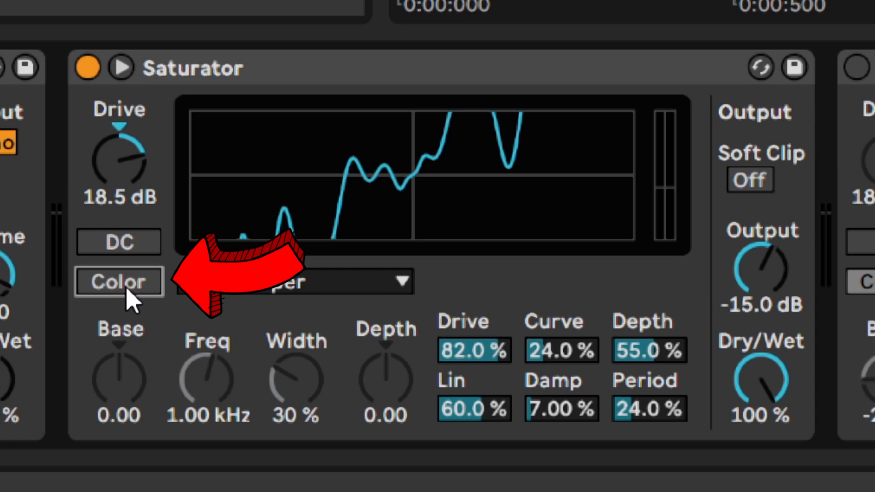
left_click(128, 292)
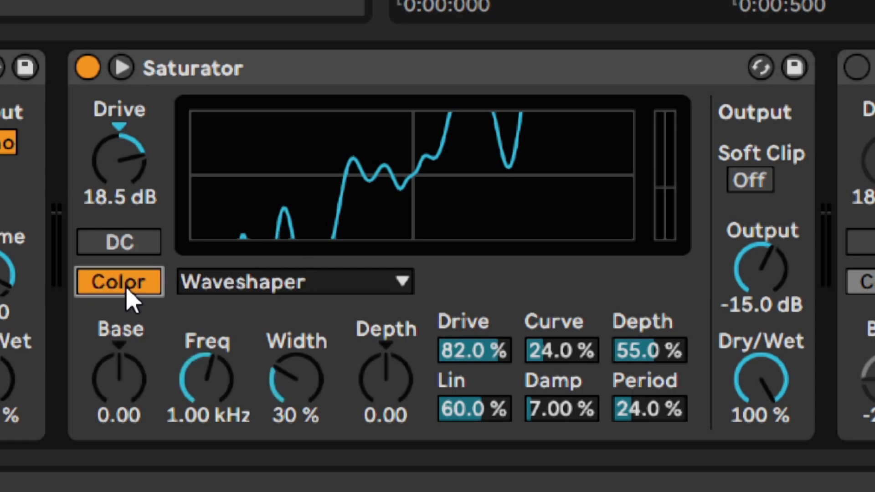
- Set the Saturator's Color Base to -21.5 and Color Depth to -12.7
left_click_drag(125, 391, 125, 490)
type("-21.5")
key("Return")
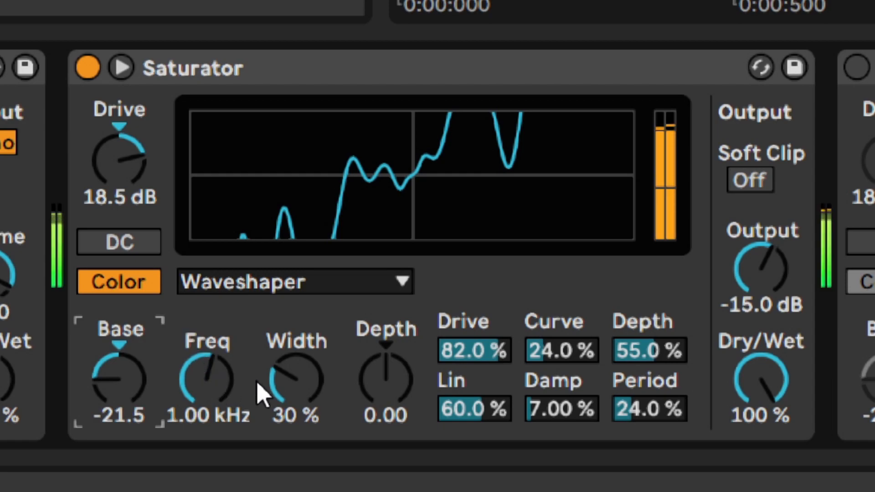
left_click_drag(376, 376, 374, 399)
type("-12.7")
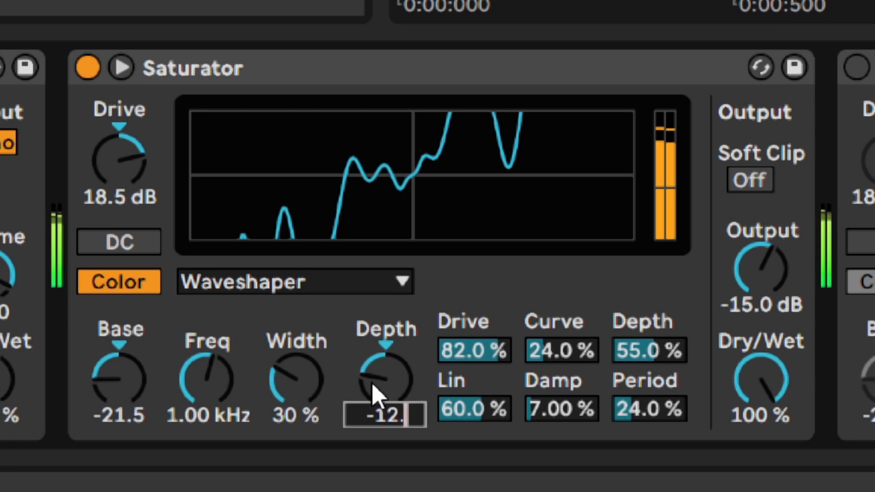
key("Return")
- Set the Saturator's Color Width to 25 % and Freq to 53.2 Hz
mouse_move(295, 384)
left_mouse_down()
mouse_move(295, 342)
mouse_move(296, 412)
mouse_move(295, 372)
left_mouse_up()
left_click_drag(211, 377, 211, 415)
type("53.2")
key("Return")
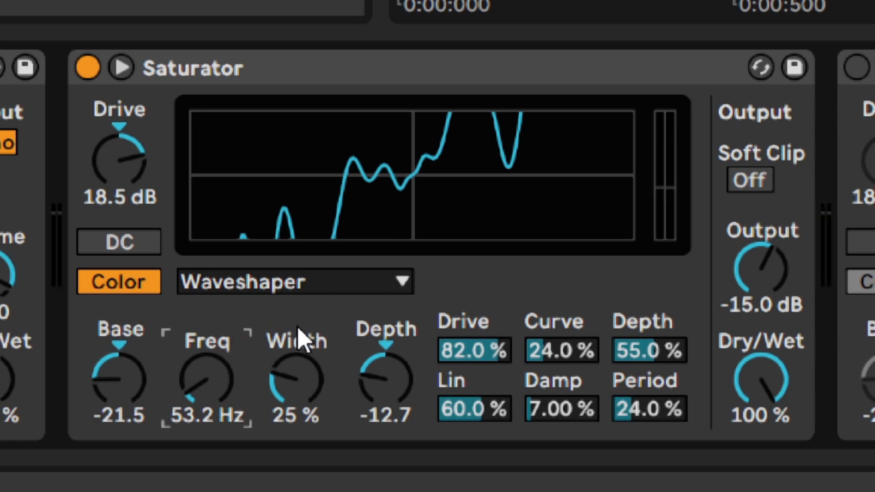
- Set the Saturator's Dry/Wet to 94 %
mouse_move(754, 375)
left_mouse_down()
mouse_move(754, 416)
mouse_move(753, 380)
left_mouse_up()
type("94")
key("Return")
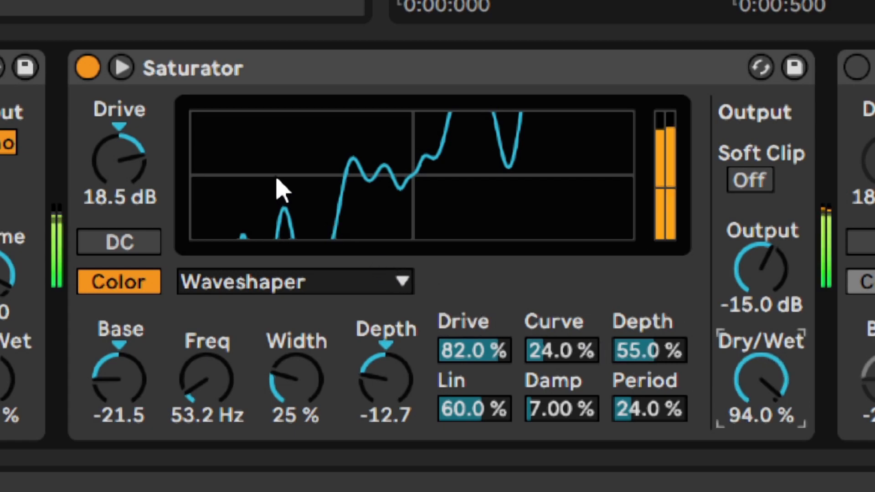
- Compare the kick with the Saturator bypassed and enabled
left_click(88, 72)
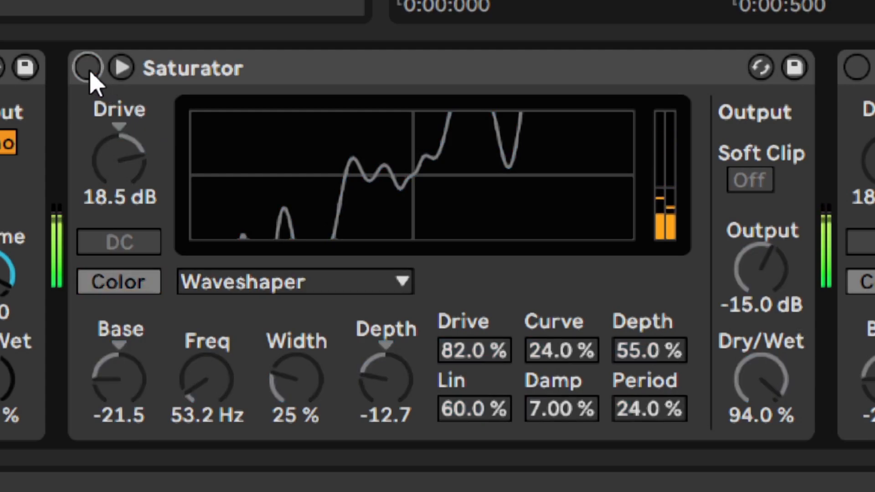
left_click(88, 69)
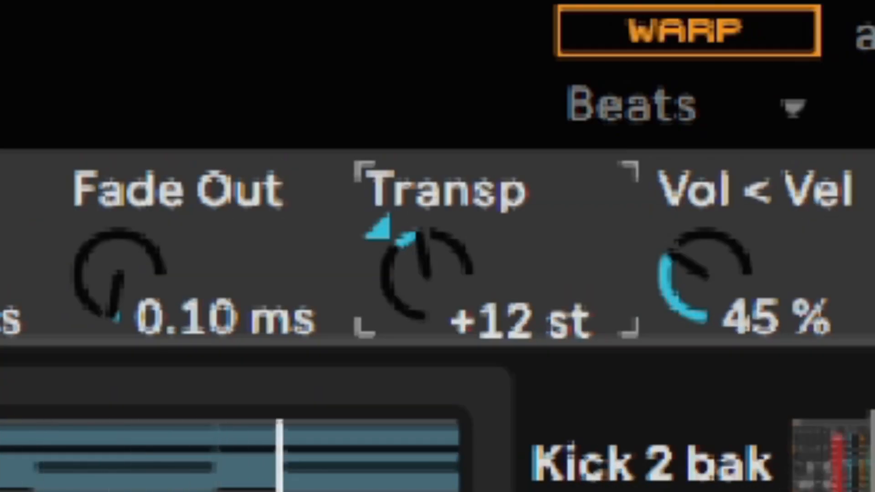
key("Delete")
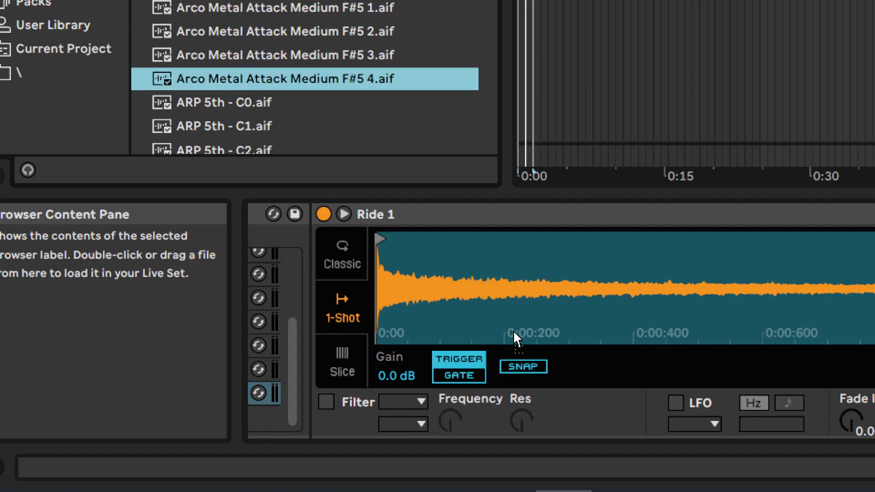
left_click_drag(513, 336, 526, 335)
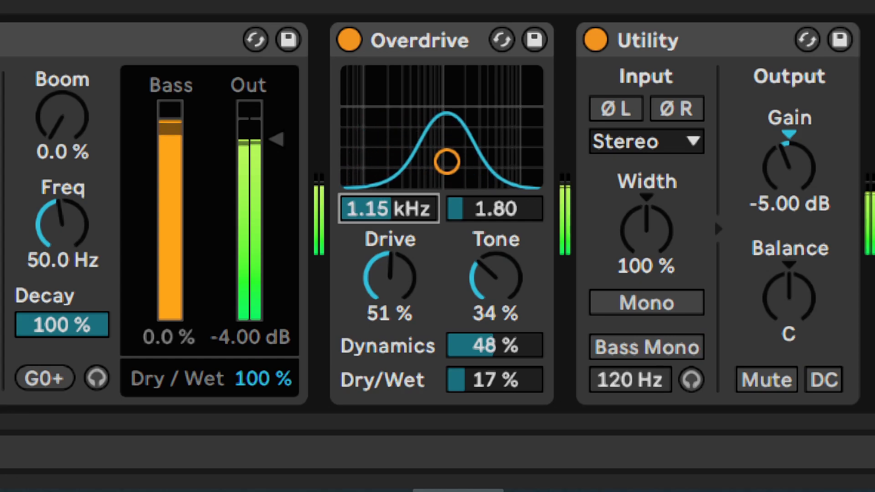
- Set the Overdrive's frequency to 2.55 kHz and its Drive to 99 %
left_click_drag(389, 209, 389, 183)
left_click_drag(390, 278, 391, 190)
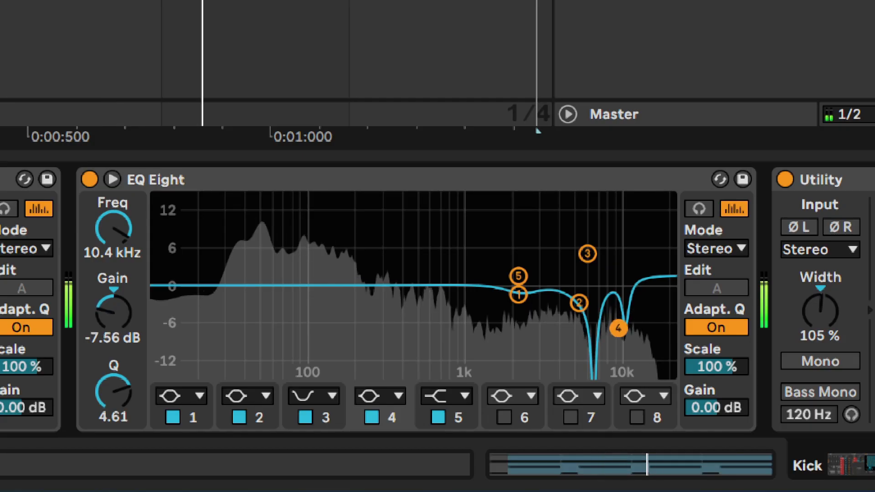
left_click_drag(618, 328, 601, 353)
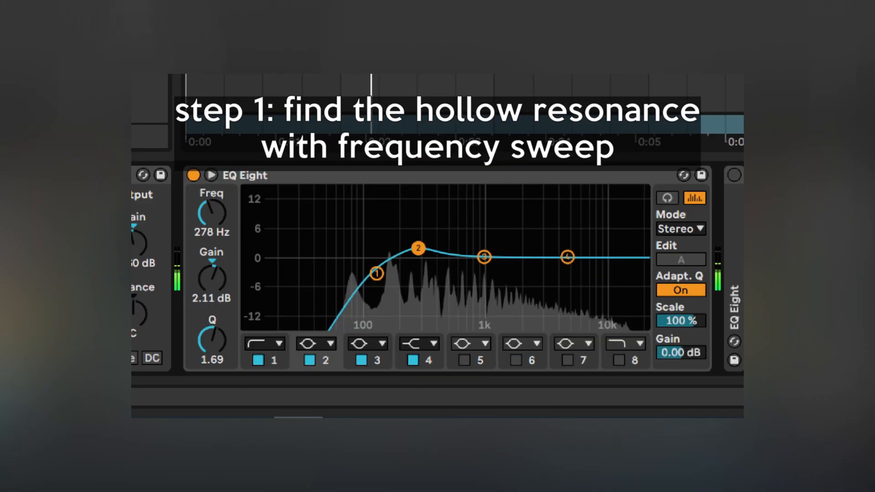
left_click_drag(416, 248, 439, 193)
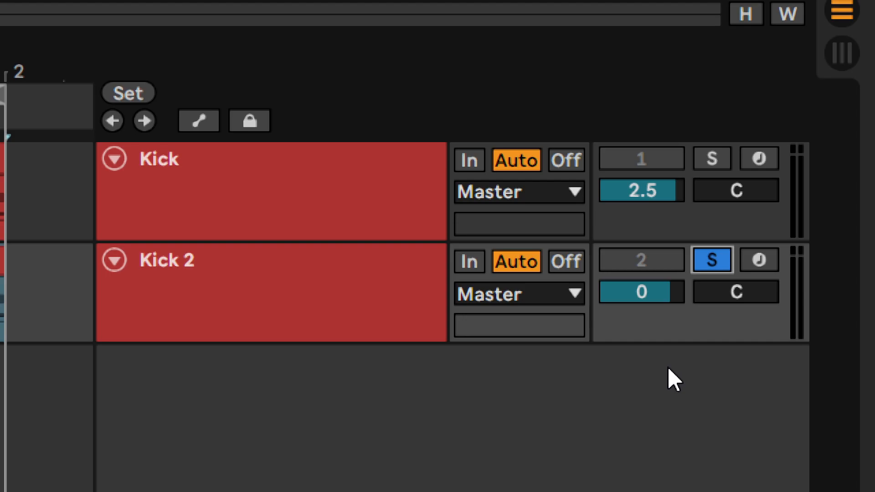
- Compare the two kick tracks by soloing each in turn
left_click(711, 159)
left_click(710, 266)
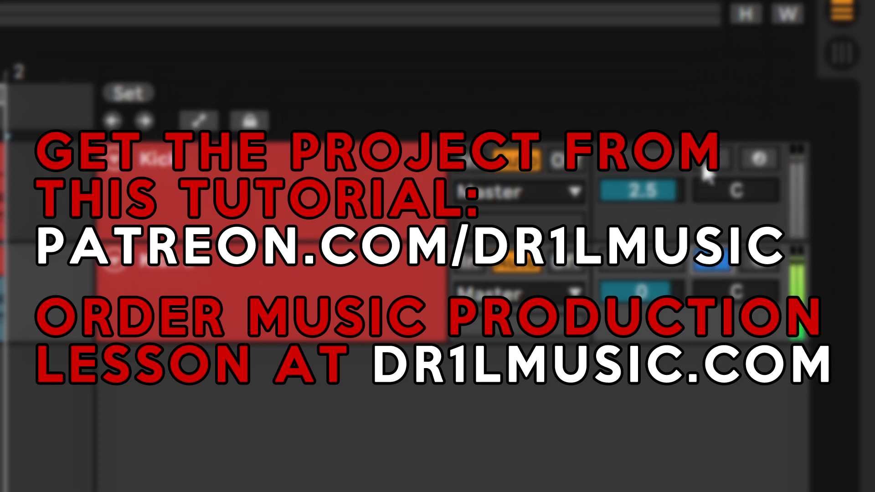